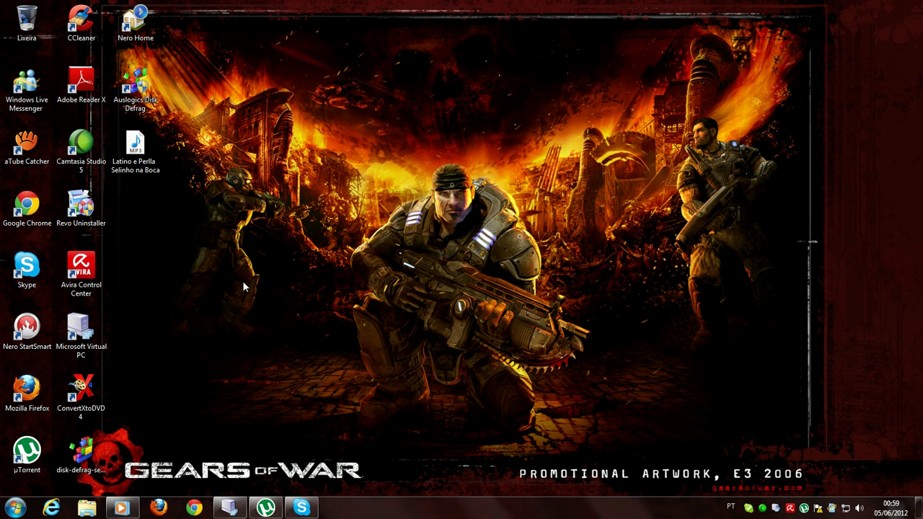
Step: Launch Revo Uninstaller and start a junk-file scan with its Limpador de Arquivos-Lixo tool
click(87, 219)
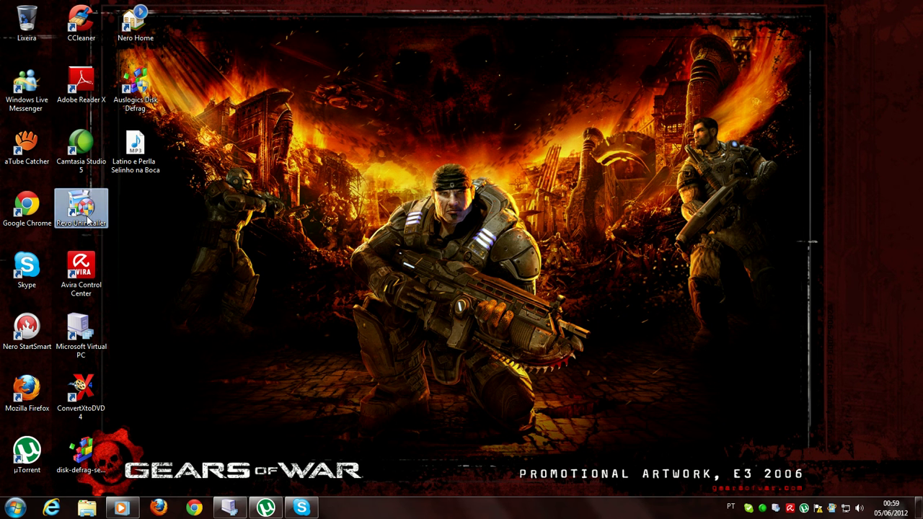
click(111, 231)
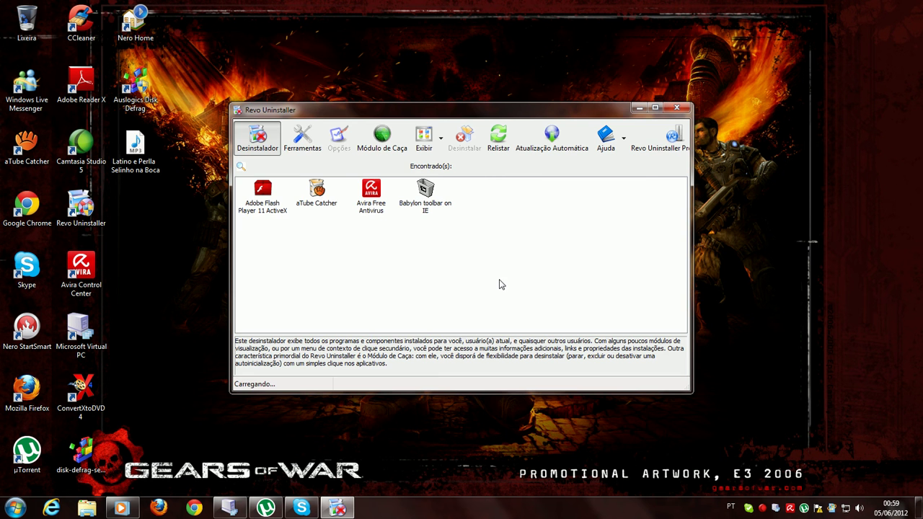
click(302, 139)
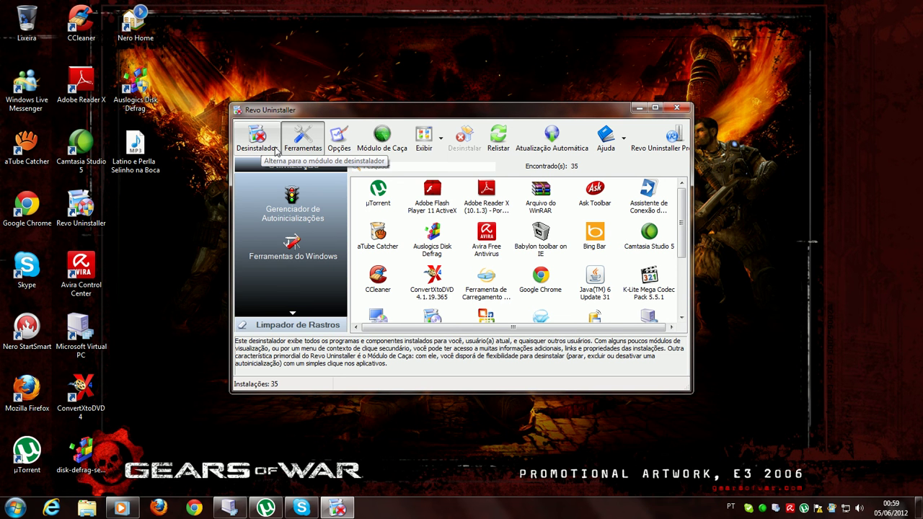
click(256, 144)
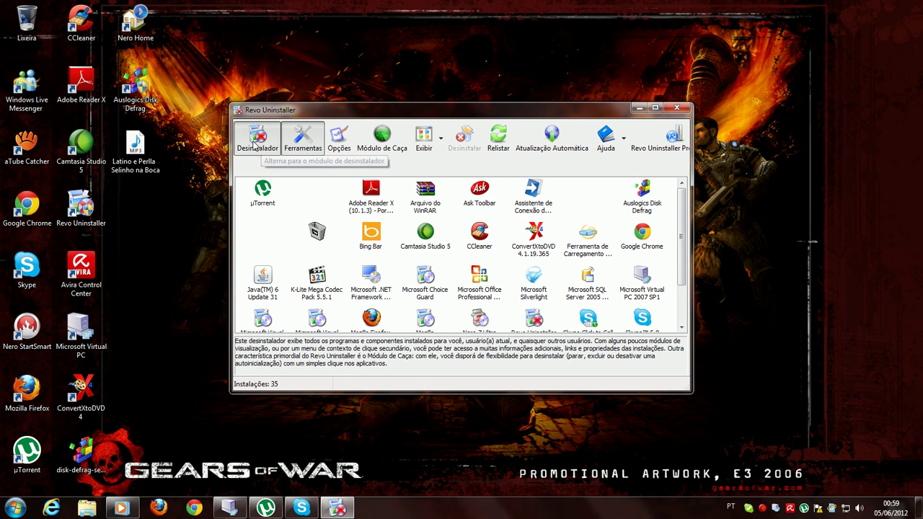
click(297, 151)
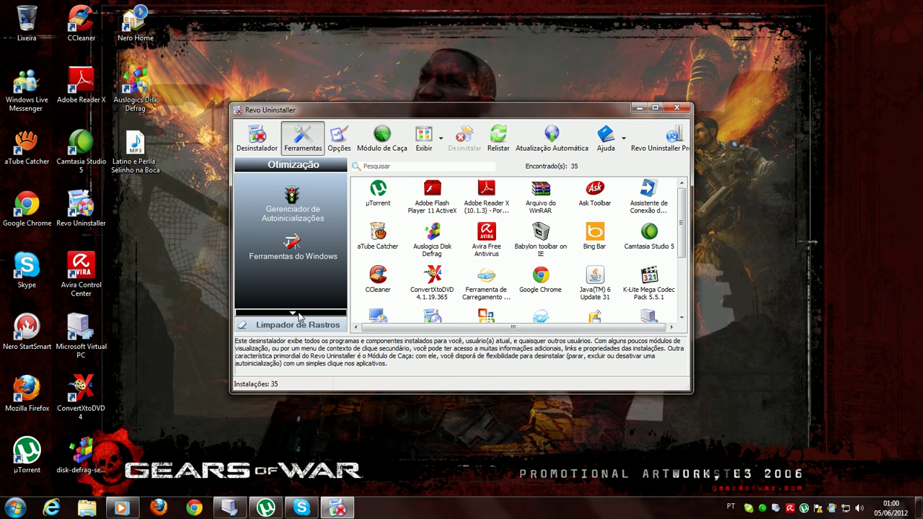
click(294, 315)
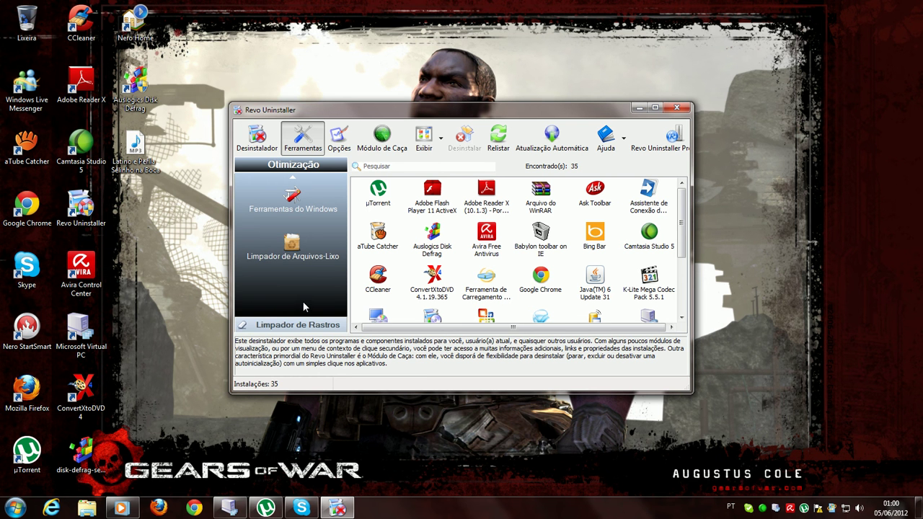
click(300, 254)
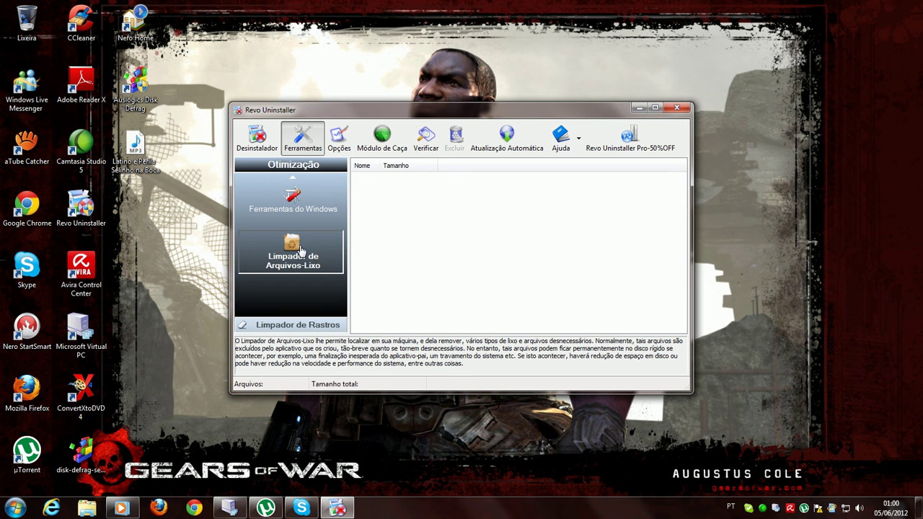
click(427, 144)
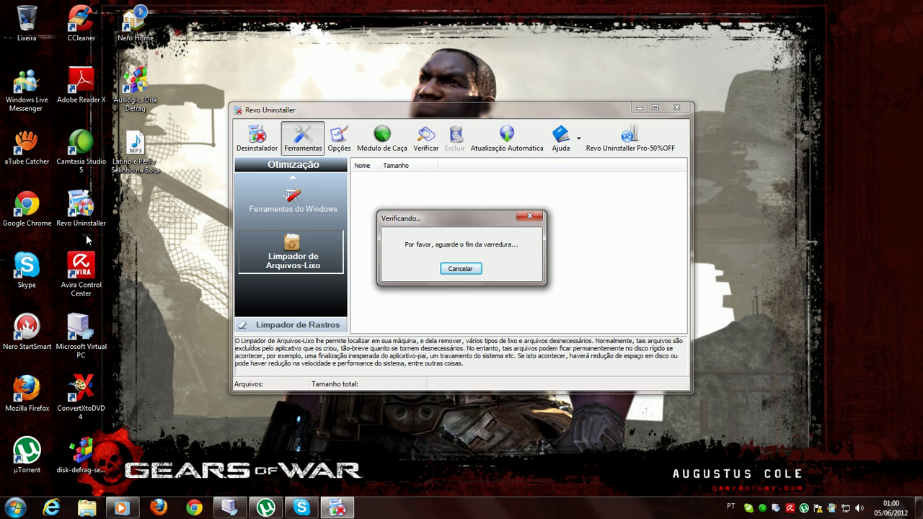
Step: Open CCleaner, analyze the system with the preselected Windows cleaning options, and run the cleanup
click(86, 41)
double_click(86, 41)
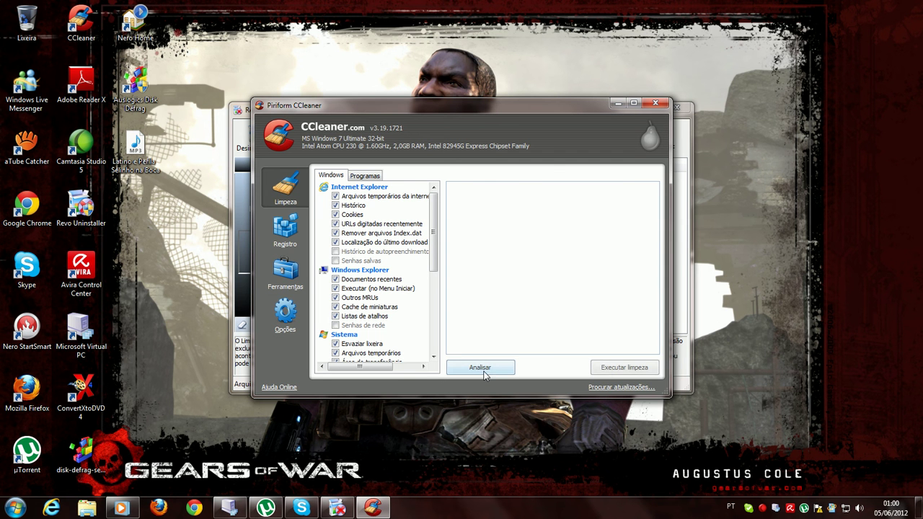
click(483, 370)
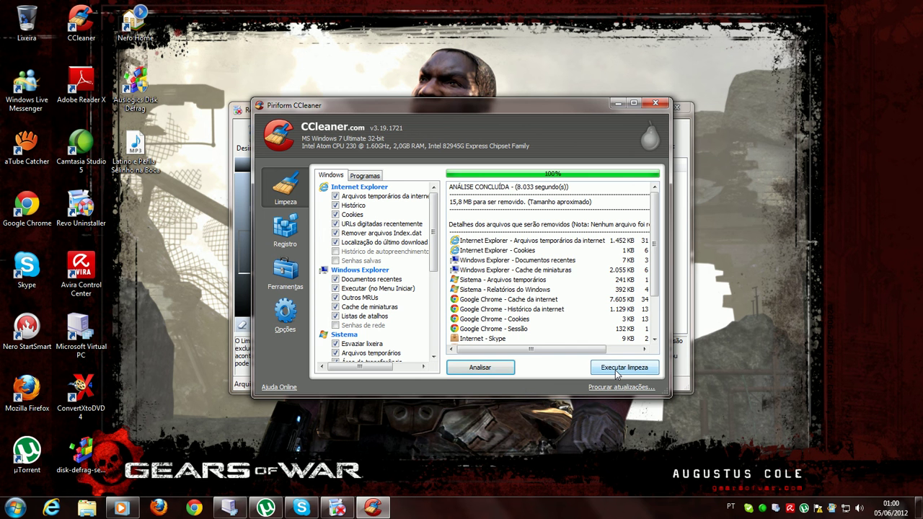
click(617, 369)
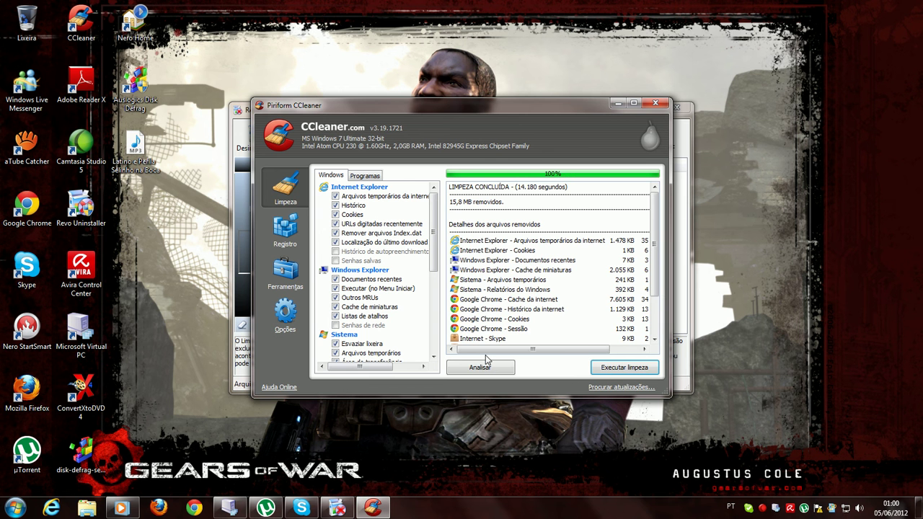
Step: Scan the registry for errors in CCleaner, check on the Revo Uninstaller scan meanwhile, and close CCleaner
click(289, 233)
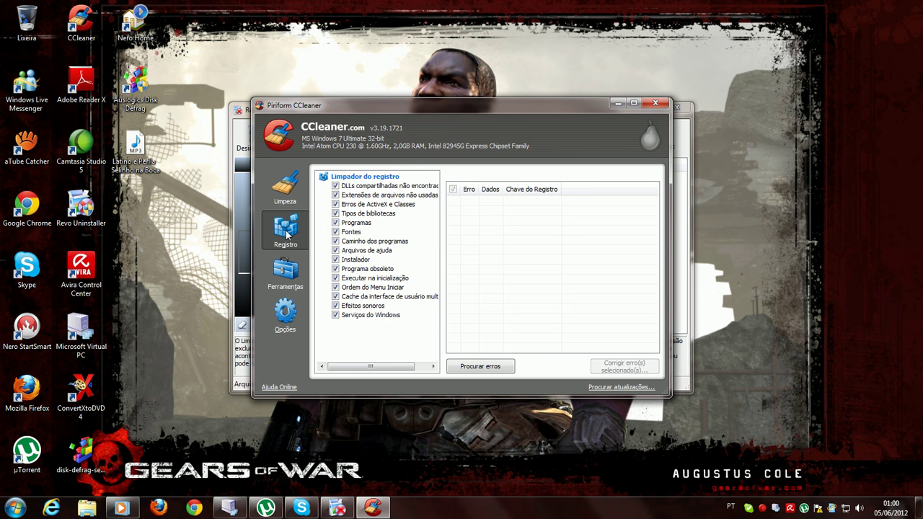
click(486, 366)
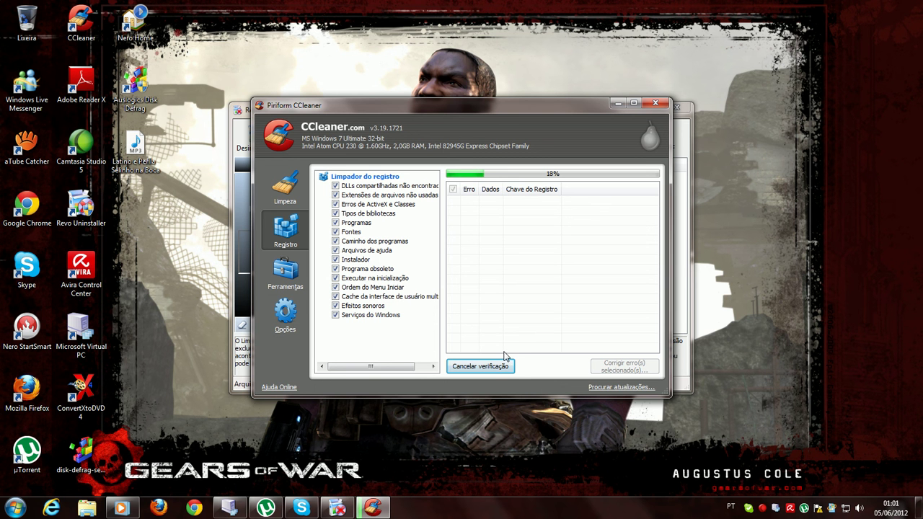
click(331, 509)
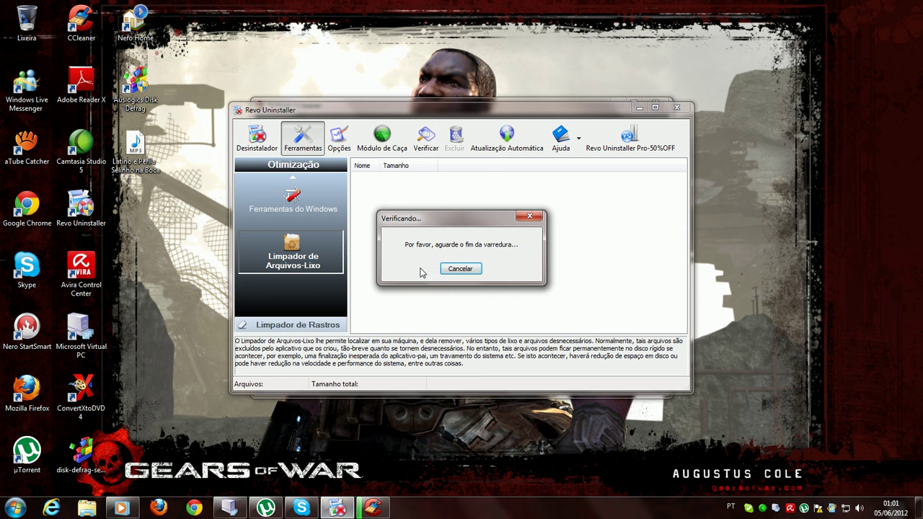
click(374, 507)
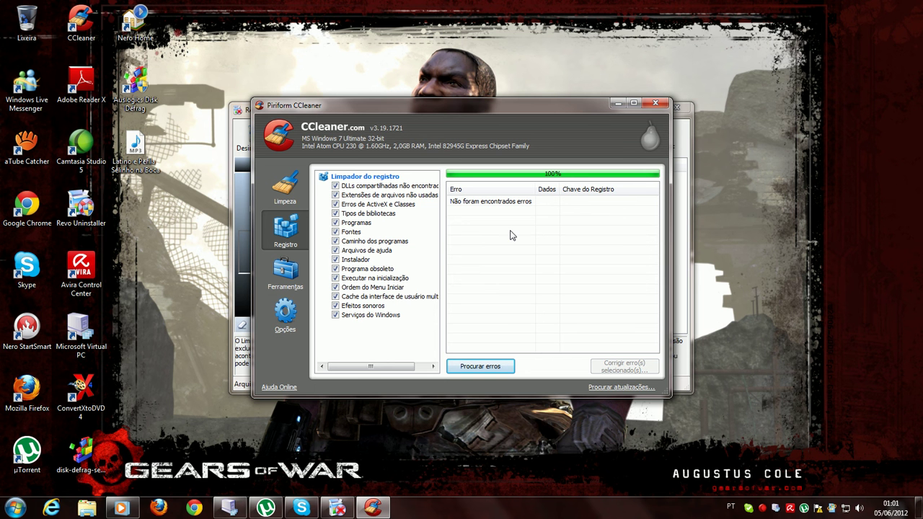
click(656, 105)
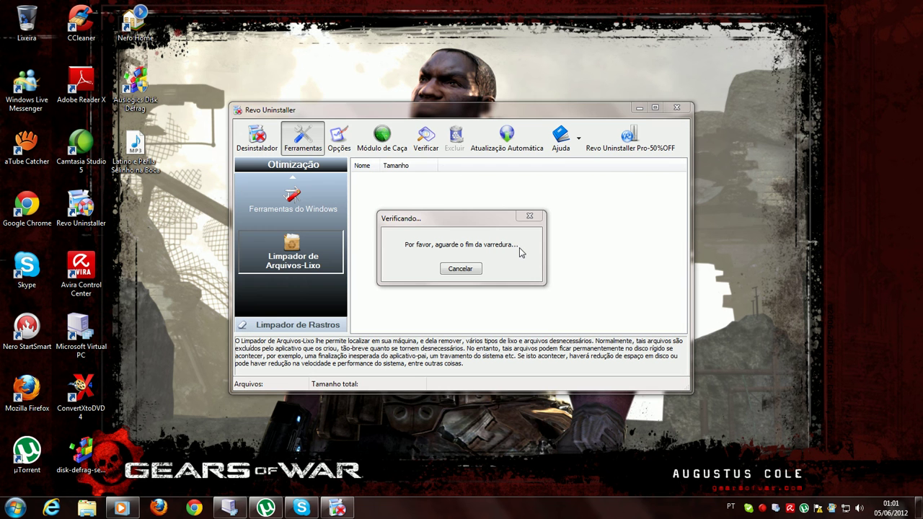
Step: Copy the name of the Auslogics Disk Defrag desktop shortcut without renaming it
double_click(143, 105)
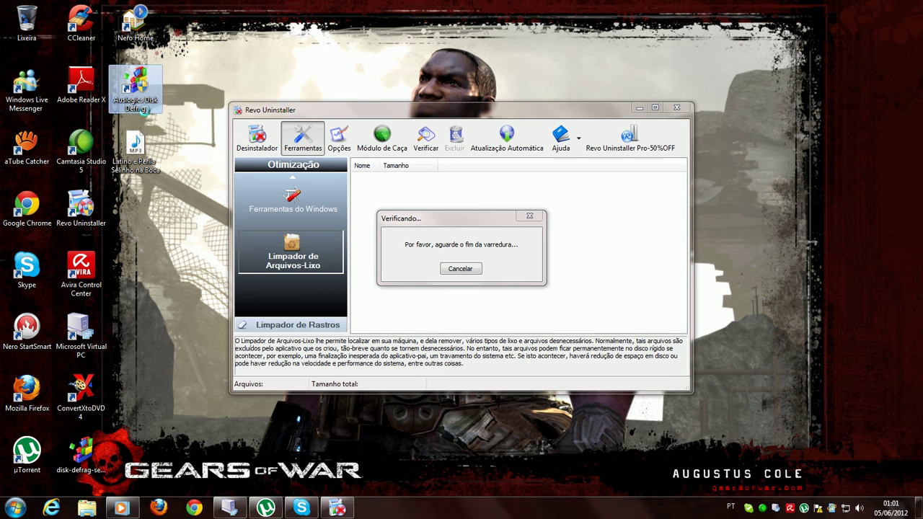
right_click(144, 98)
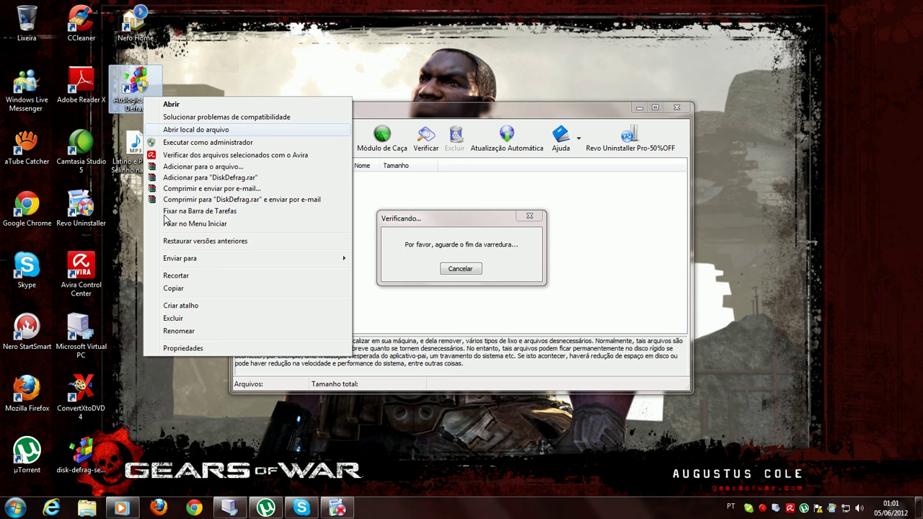
click(170, 331)
key(ctrl+c)
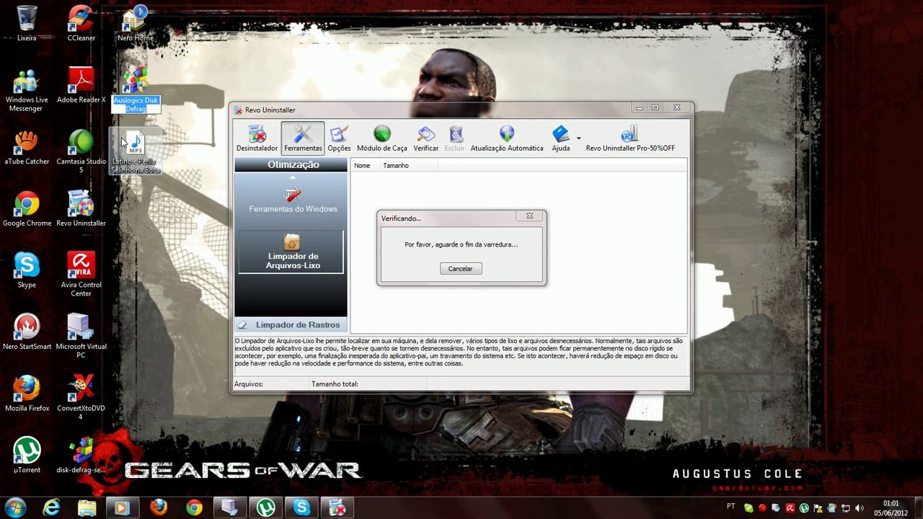
right_click(137, 104)
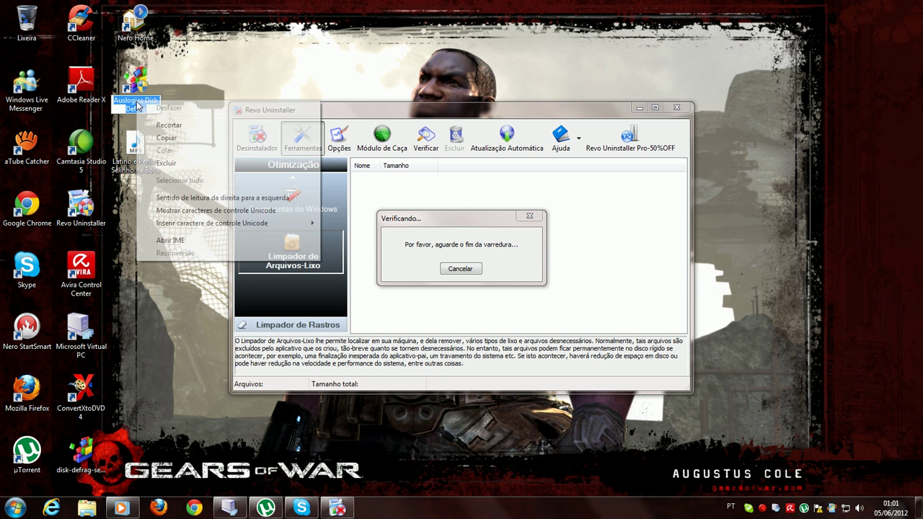
click(170, 142)
Step: Paste the copied program name into a new Notepad document and open the font settings with the text selected
click(25, 513)
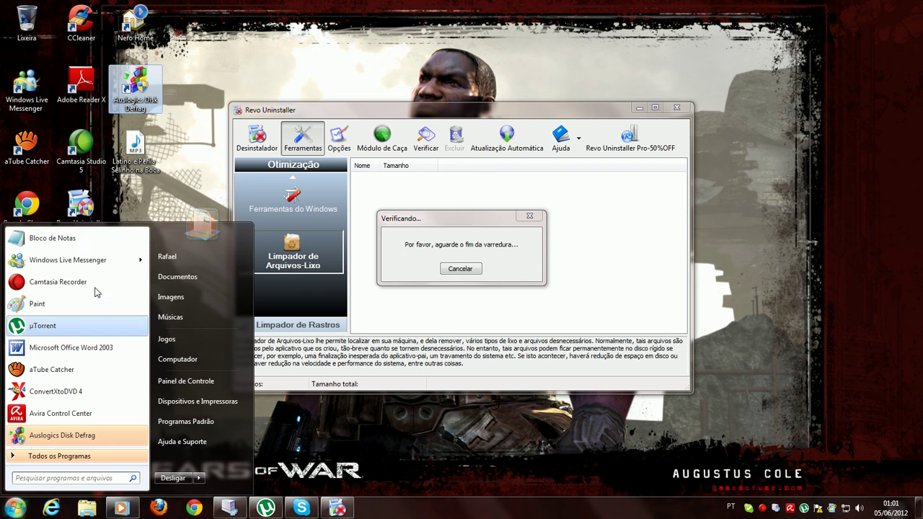
click(78, 248)
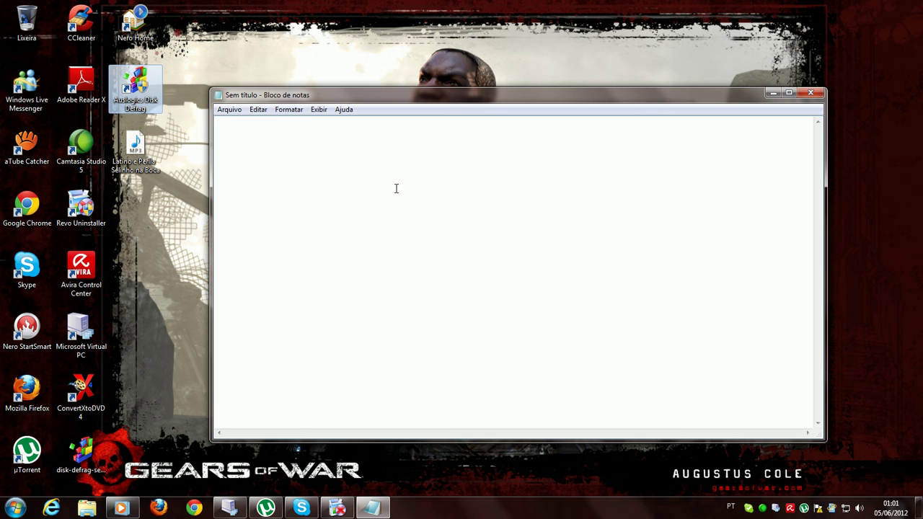
right_click(396, 189)
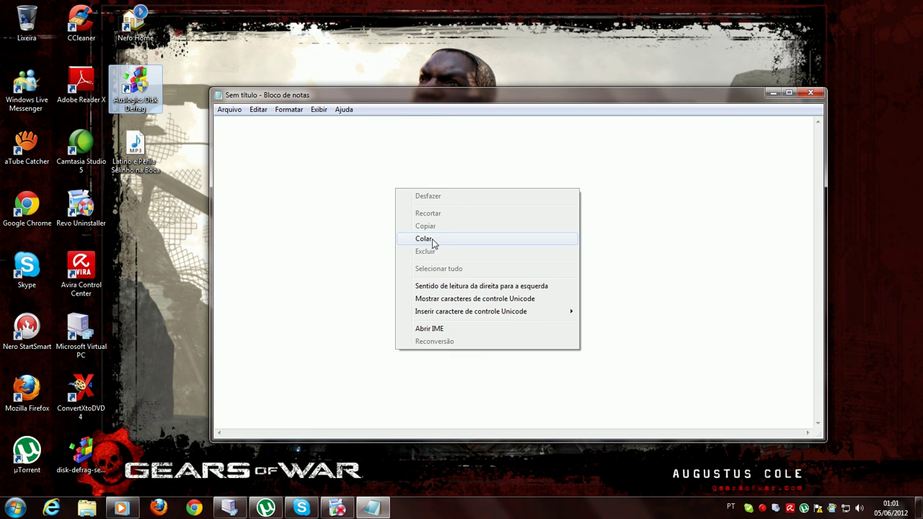
click(425, 239)
drag(317, 123, 215, 123)
click(287, 110)
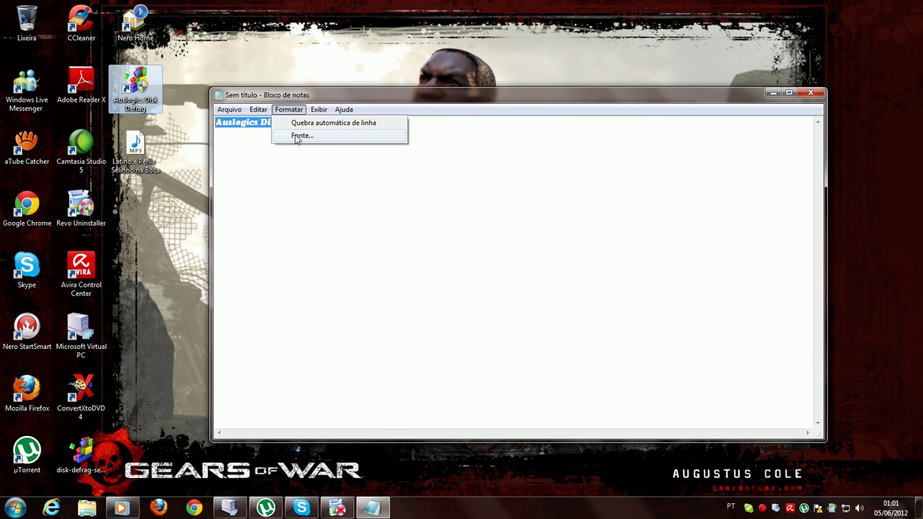
click(299, 136)
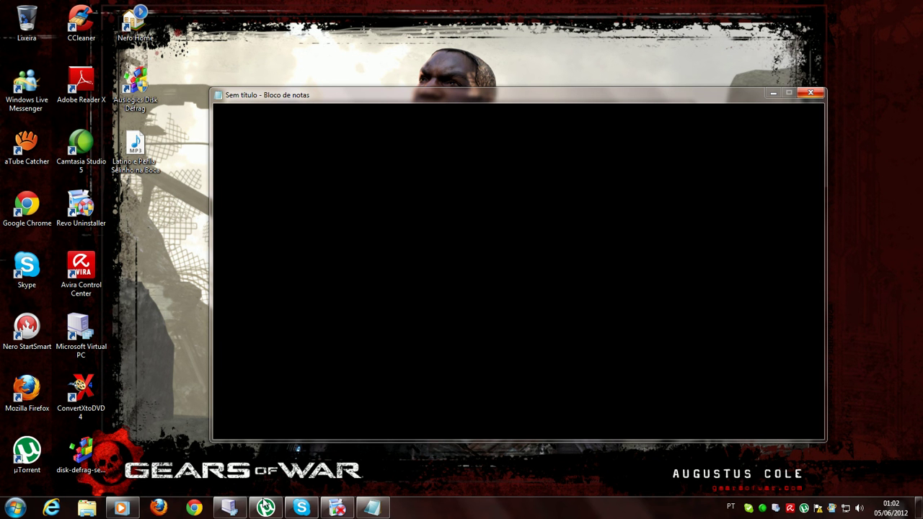
Step: Close the µTorrent window and launch Auslogics Disk Defrag from the desktop
right_click(265, 507)
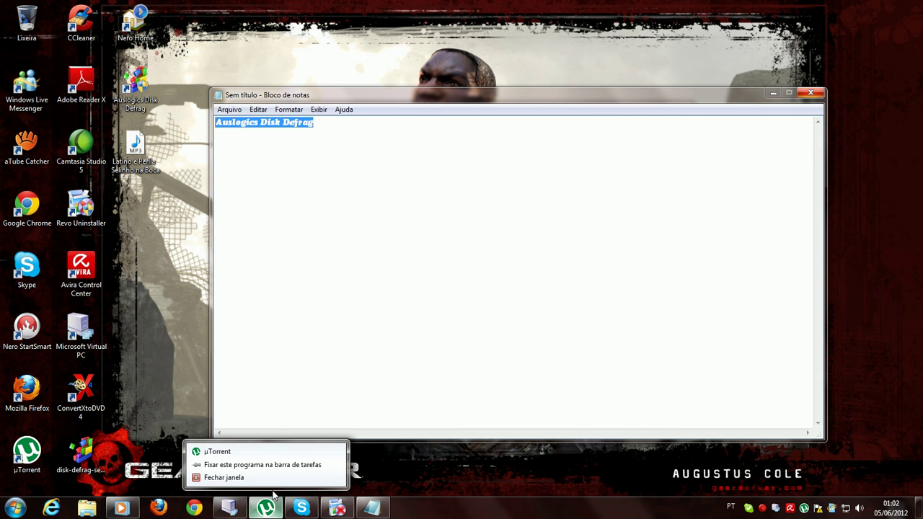
click(225, 477)
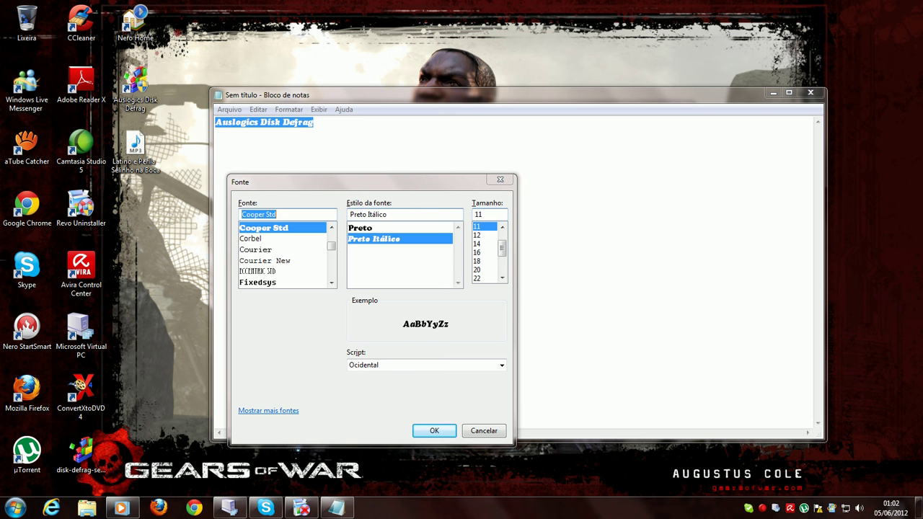
double_click(135, 90)
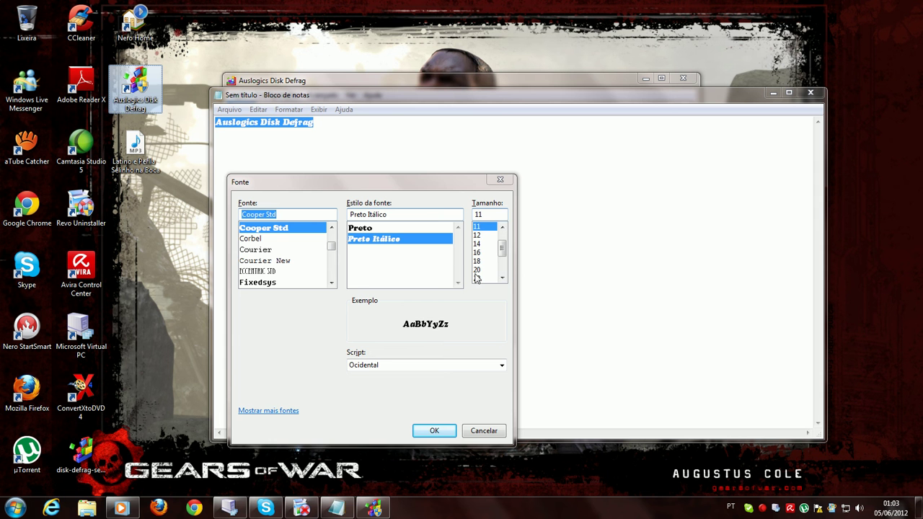
Step: Set the Notepad font size to 20 and minimize the note
click(480, 271)
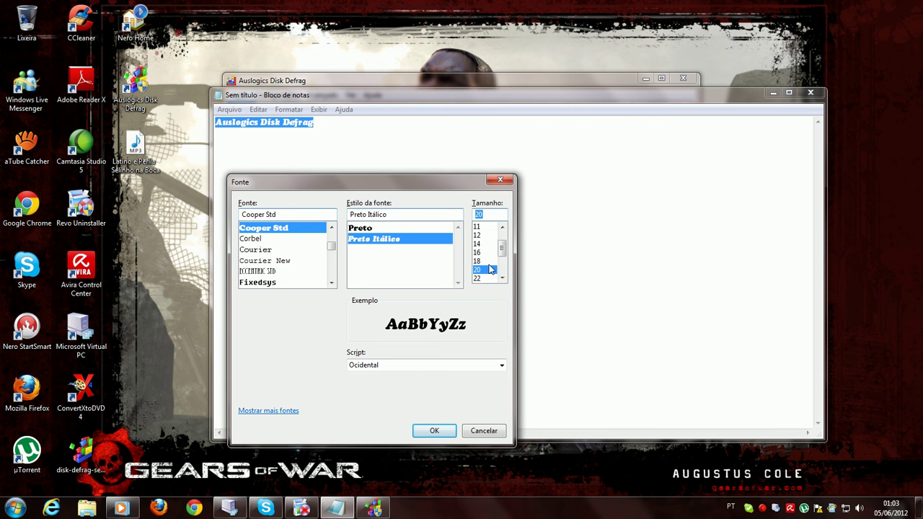
click(435, 431)
click(465, 347)
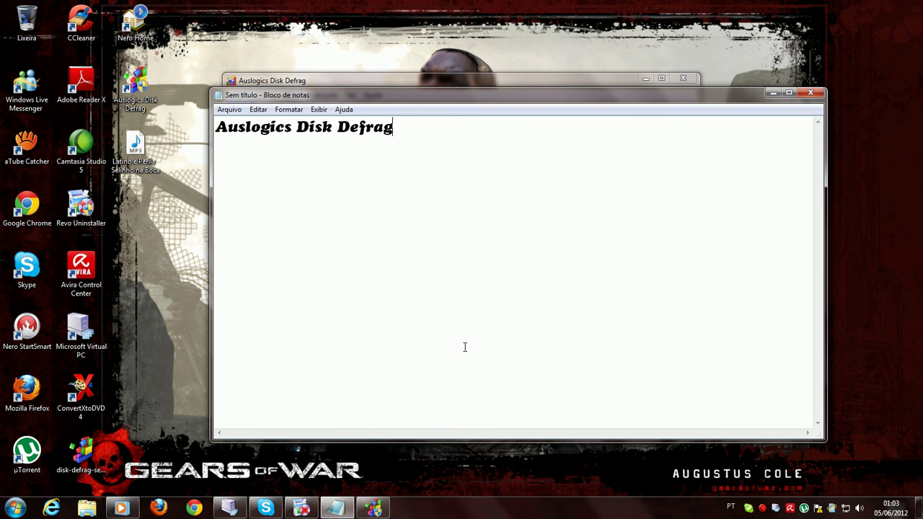
click(773, 93)
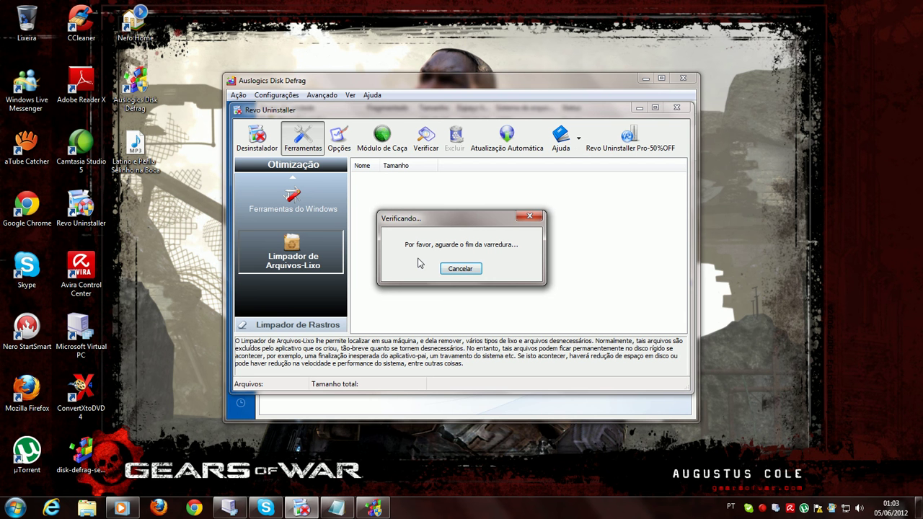
Step: Switch to Auslogics Disk Defrag and analyze drives C:, E: and Z: for fragmentation
click(503, 100)
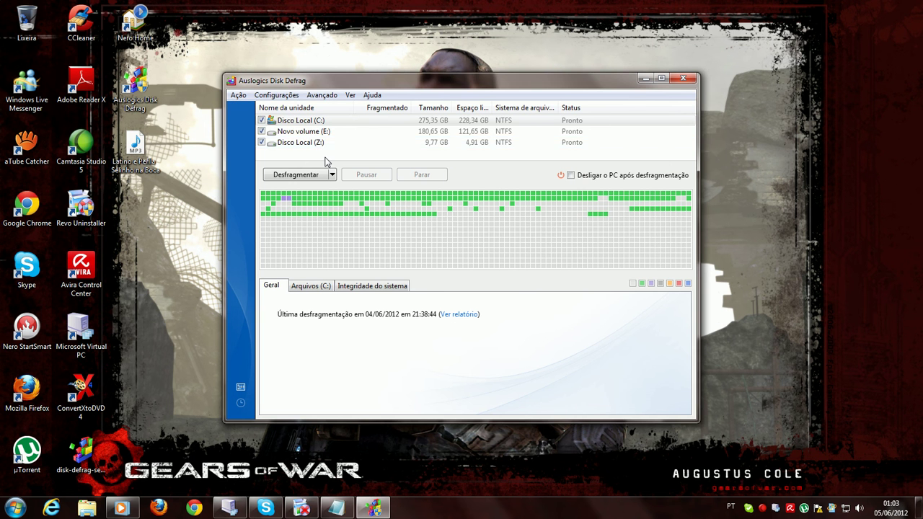
click(332, 174)
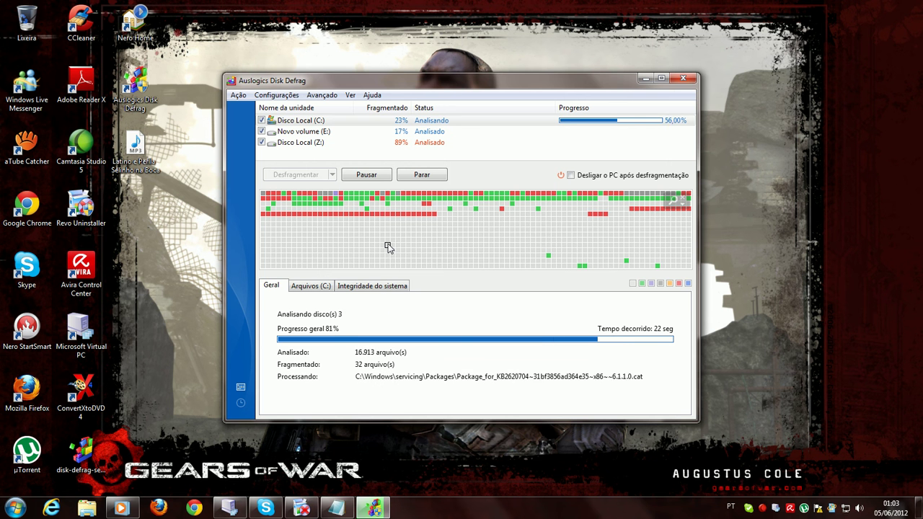
mouse_move(387, 248)
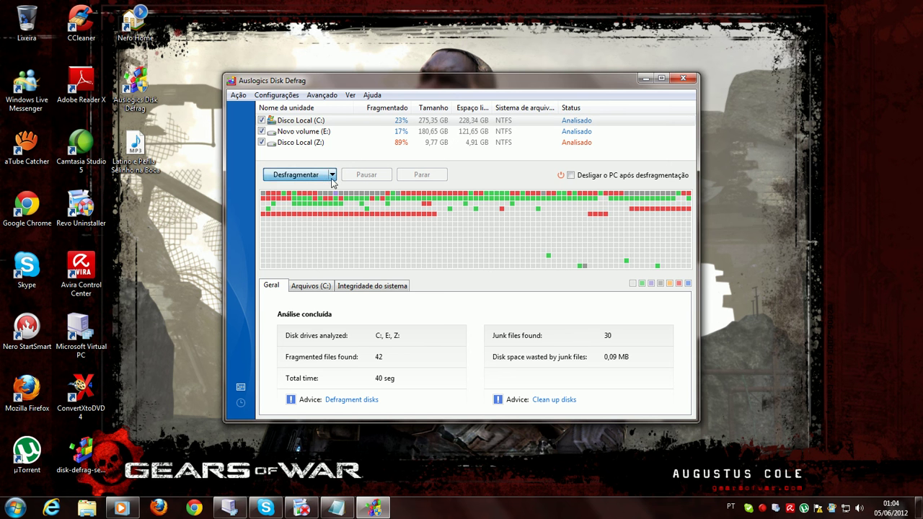
Step: Start a standard defragmentation of drives C:, E: and Z: and minimize the defragmenter to reach Revo Uninstaller
click(332, 176)
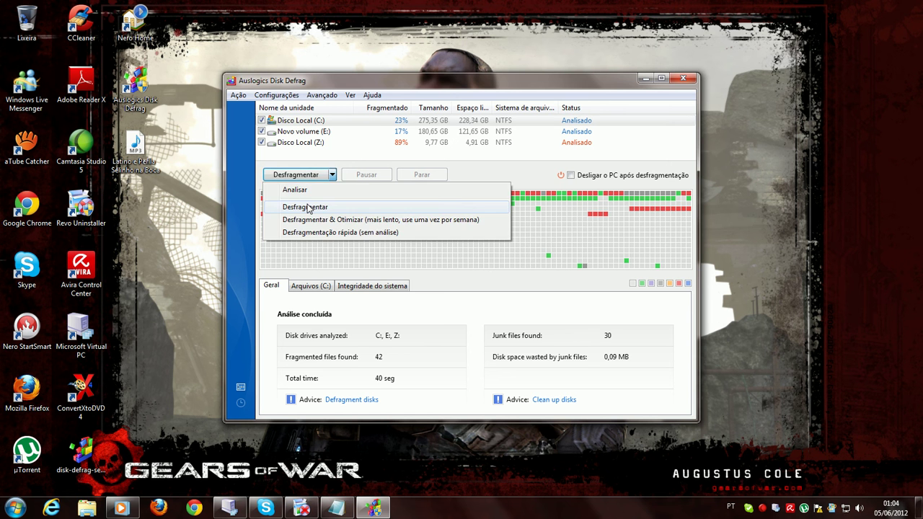
click(306, 208)
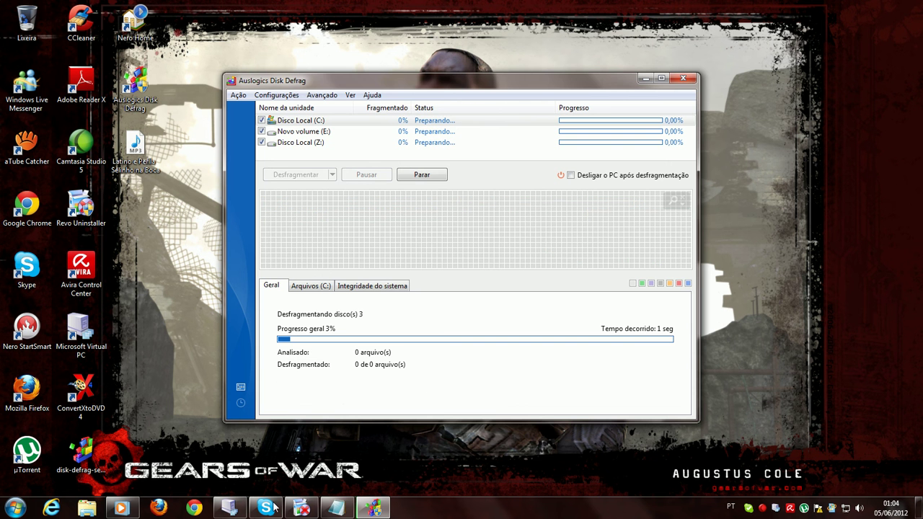
click(373, 509)
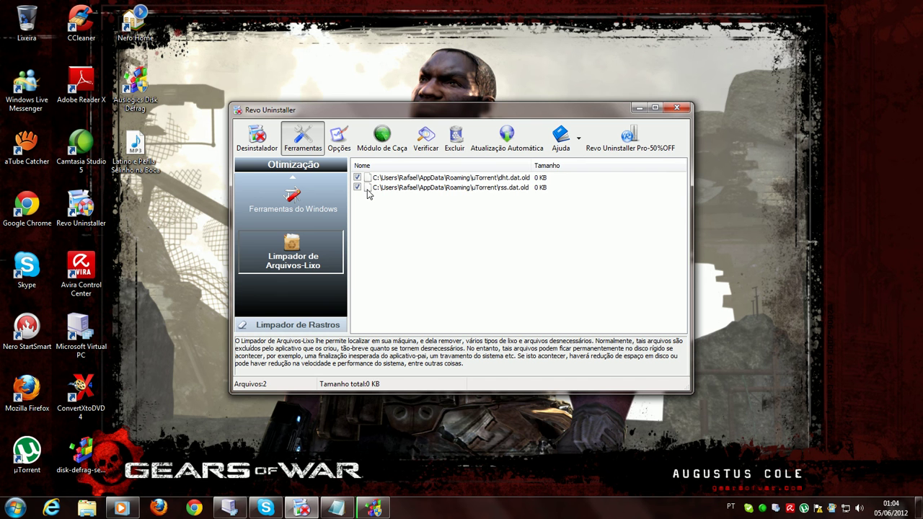
Step: Delete the checked µTorrent junk files found by the junk files cleaner and close Revo Uninstaller
click(459, 144)
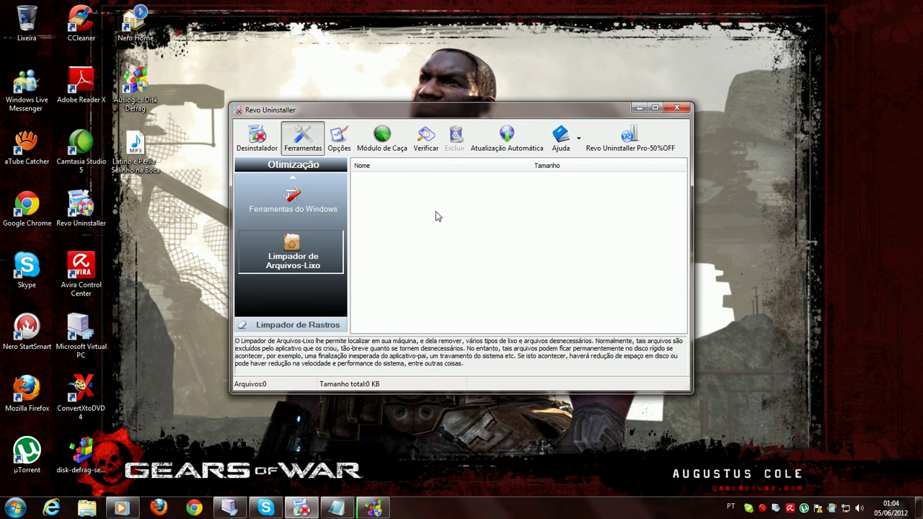
click(676, 109)
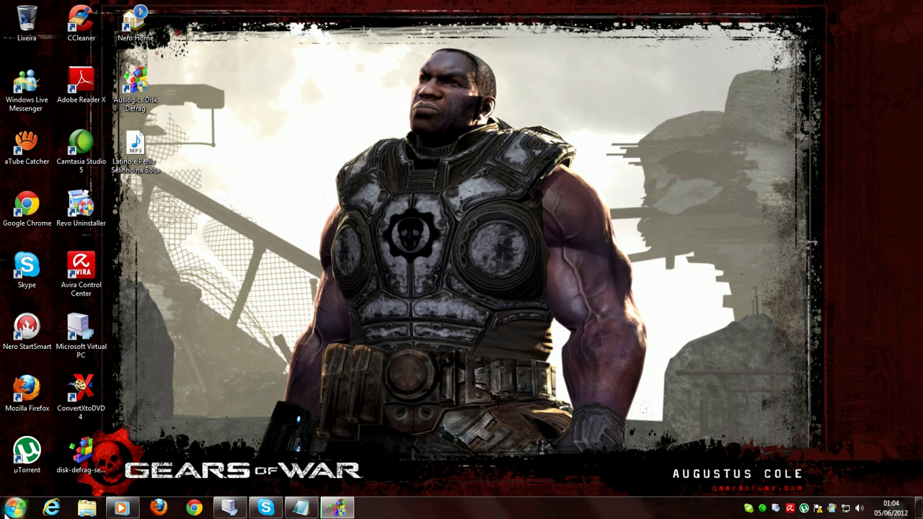
Step: Open the Accessories (Acessórios) folder in the Windows list of all programs
click(14, 508)
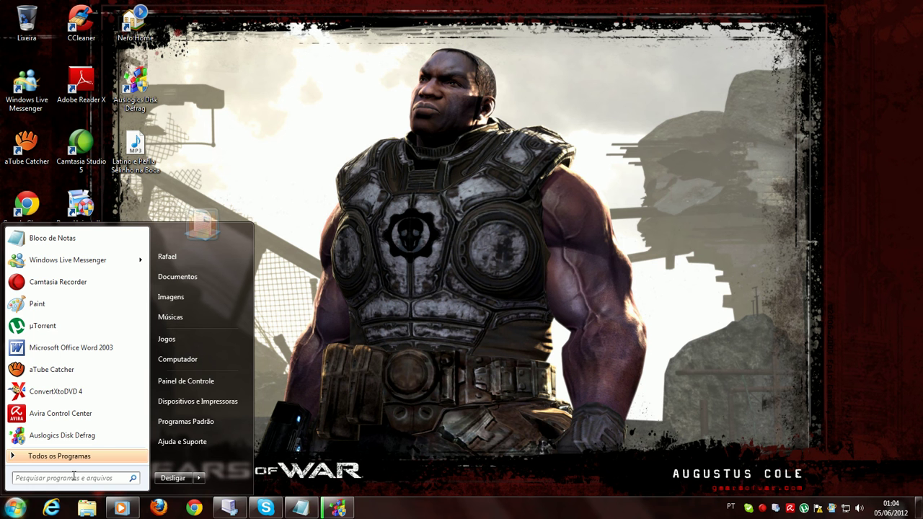
click(73, 477)
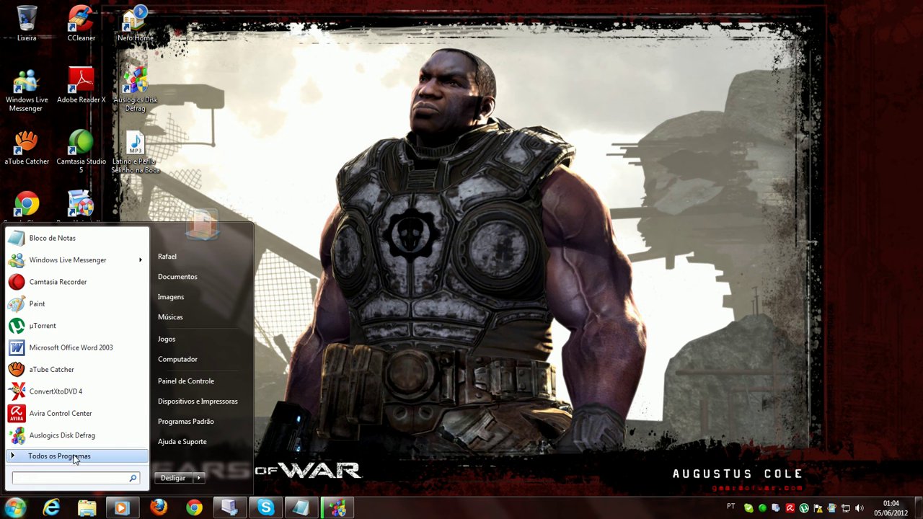
click(74, 457)
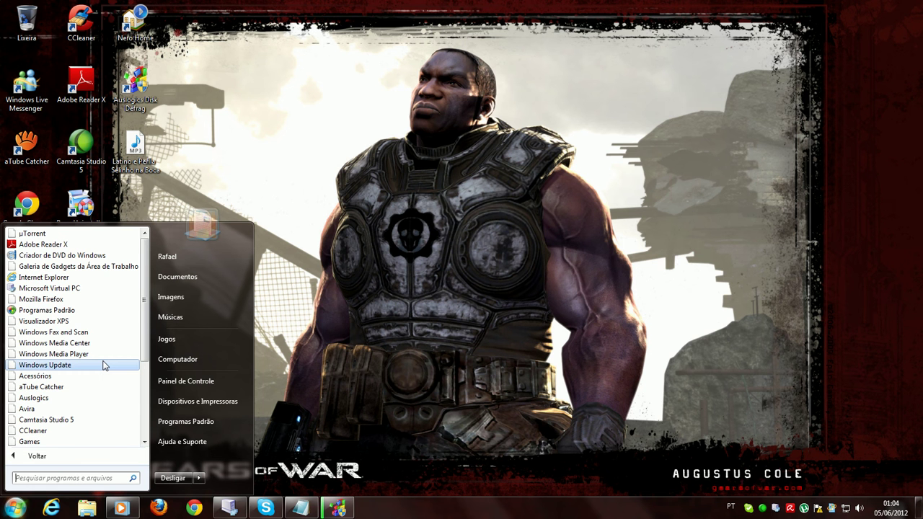
scroll(103, 366, down, 2)
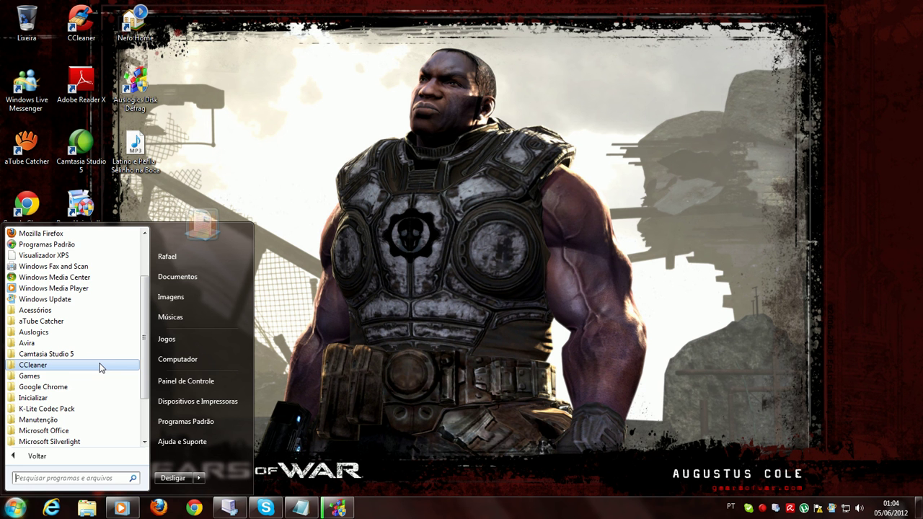
click(36, 310)
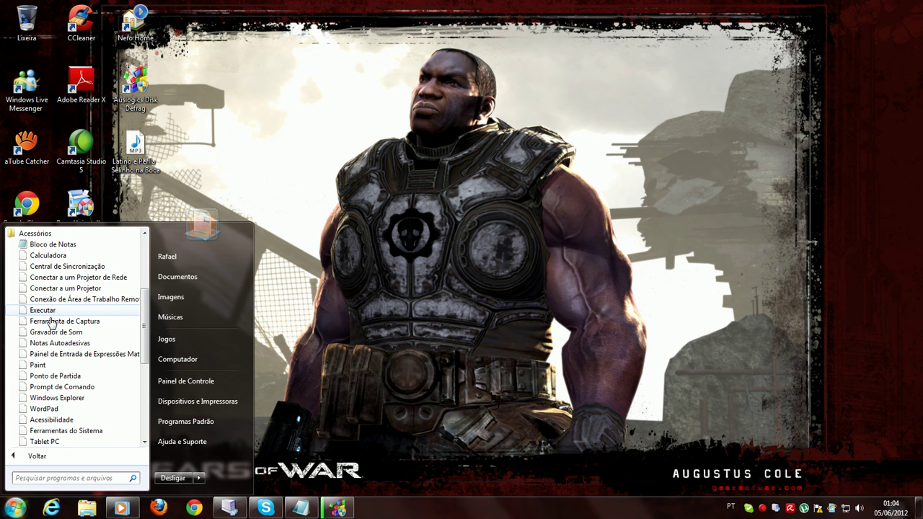
Step: Search the installed programs and files for "limpador" and clear the search text
click(52, 480)
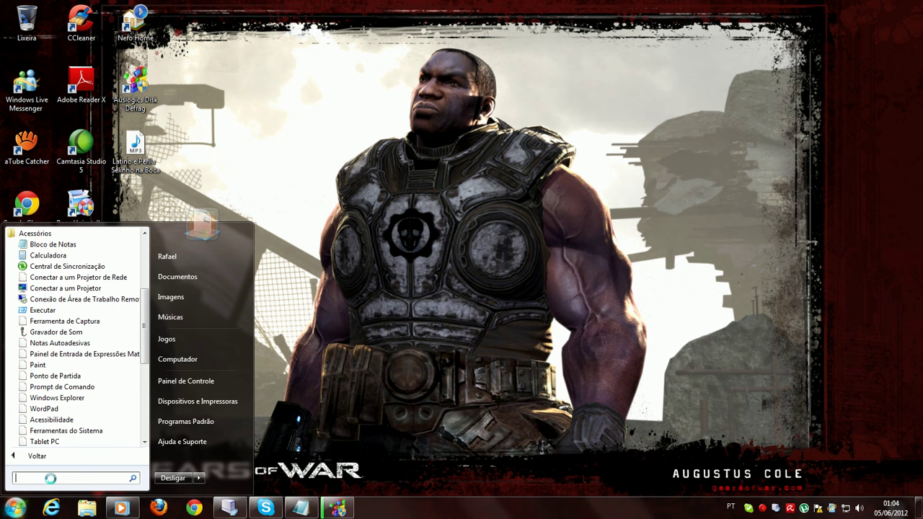
text(limpador)
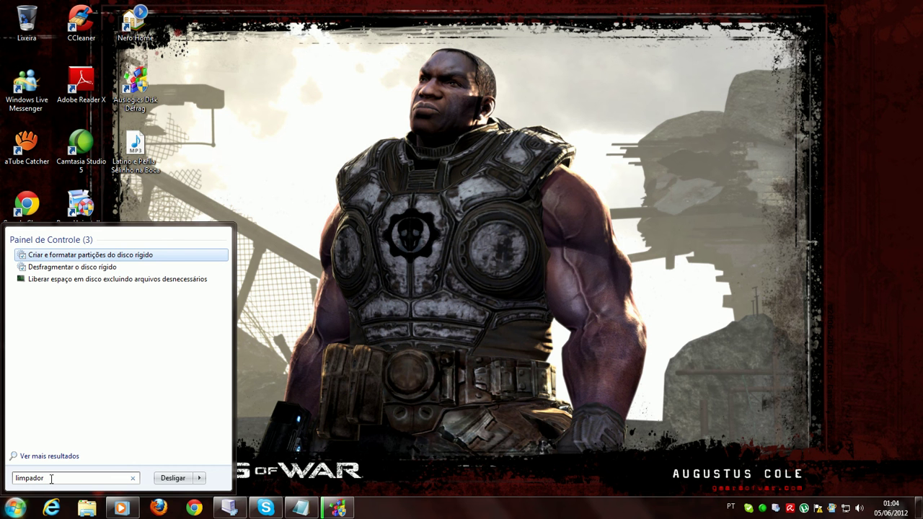
key(BackSpace)
key(BackSpace)
key(BackSpace)
key(BackSpace)
key(BackSpace)
key(BackSpace)
key(BackSpace)
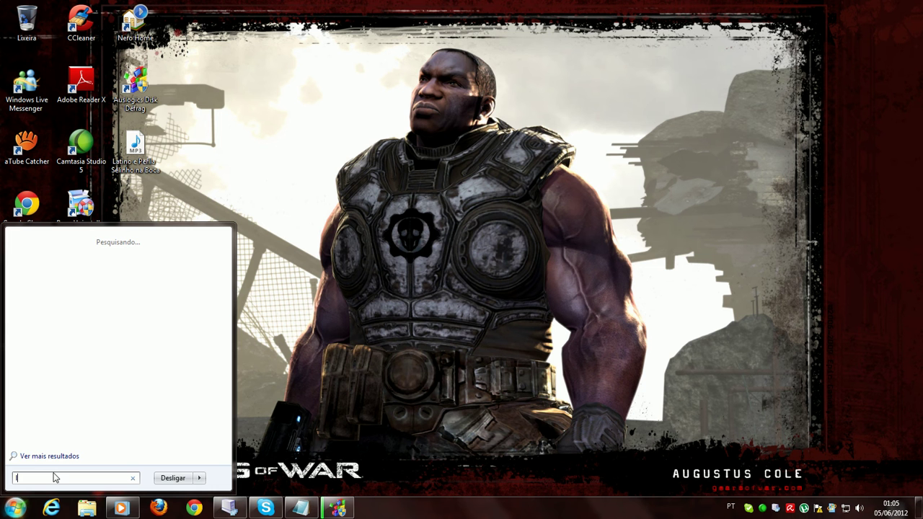
key(BackSpace)
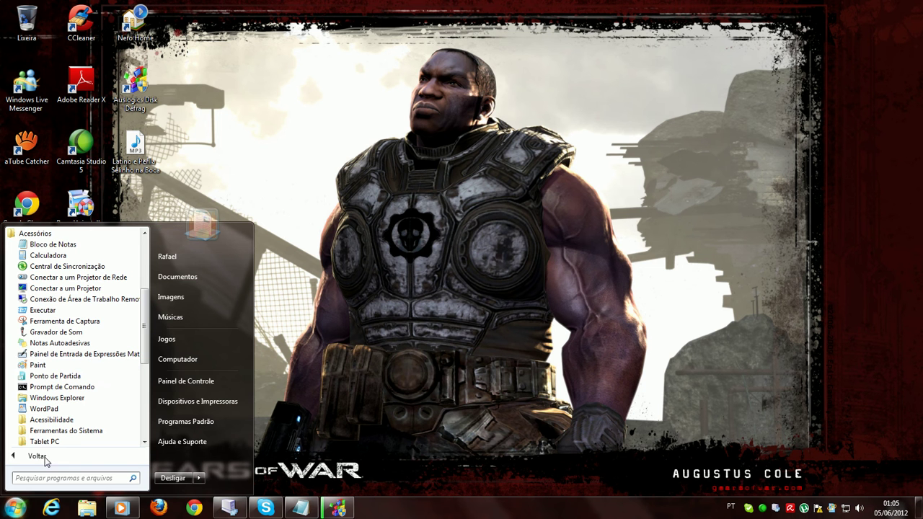
Step: Launch Disk Cleanup (Limpeza de Disco) from the System Tools (Ferramentas do Sistema) folder within Accessories
scroll(92, 364, up, 2)
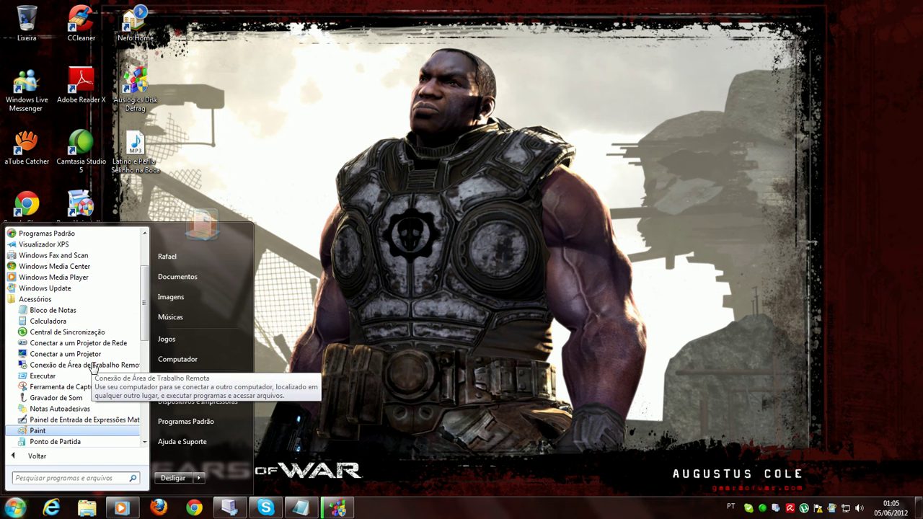
scroll(92, 368, down, 3)
scroll(57, 371, down, 1)
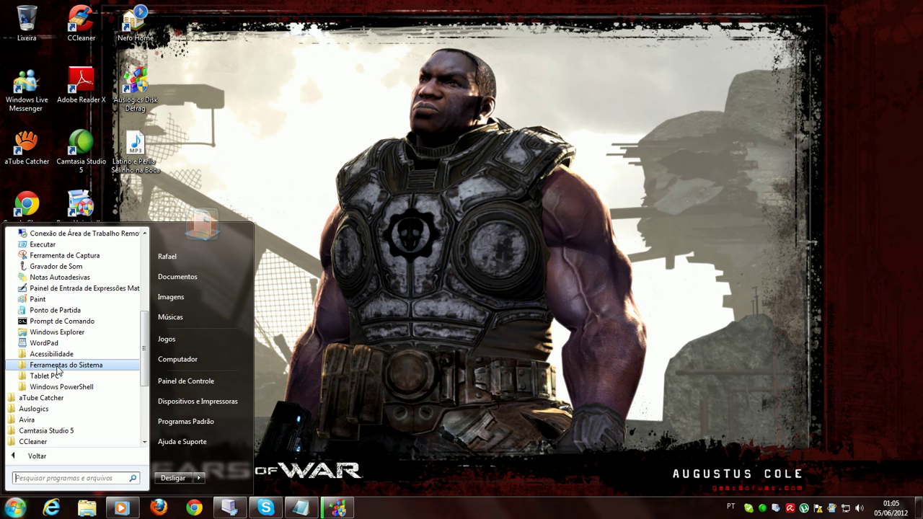
click(60, 370)
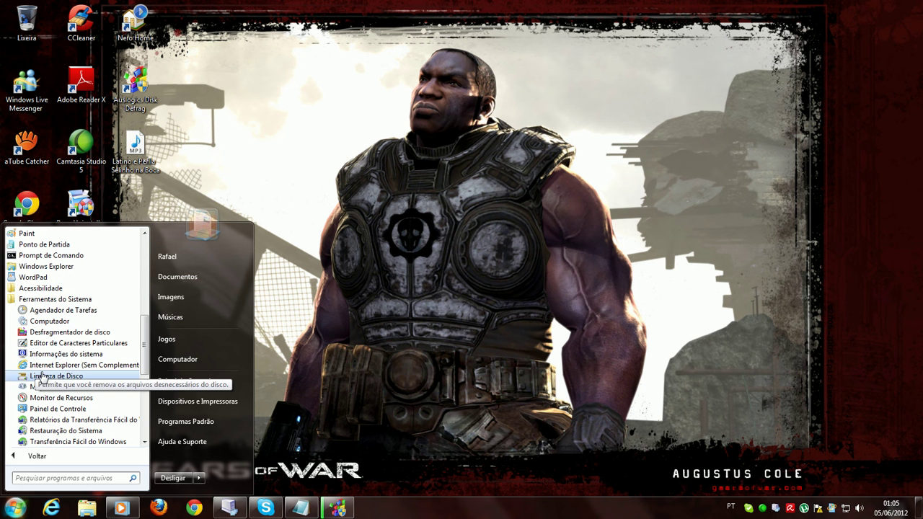
click(43, 377)
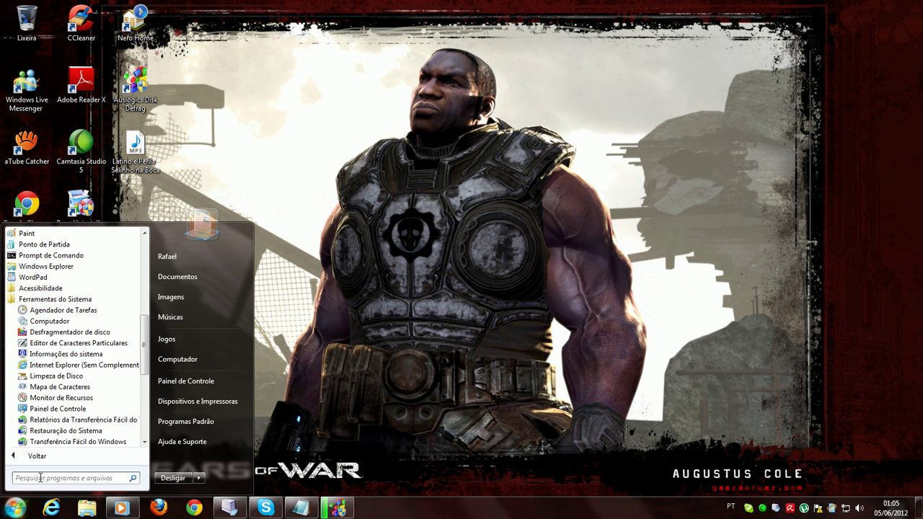
click(63, 376)
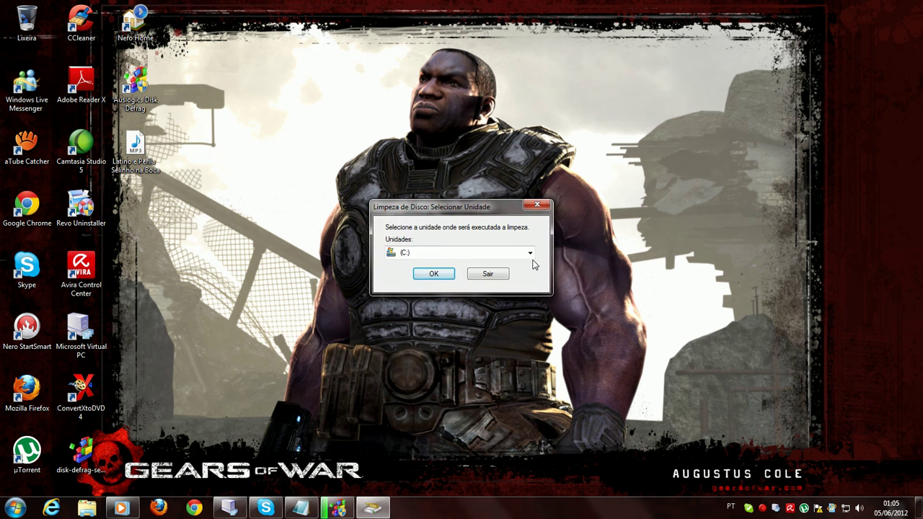
Step: Choose drive C: as the unit to clean and start the Disk Cleanup space calculation
click(530, 254)
click(436, 265)
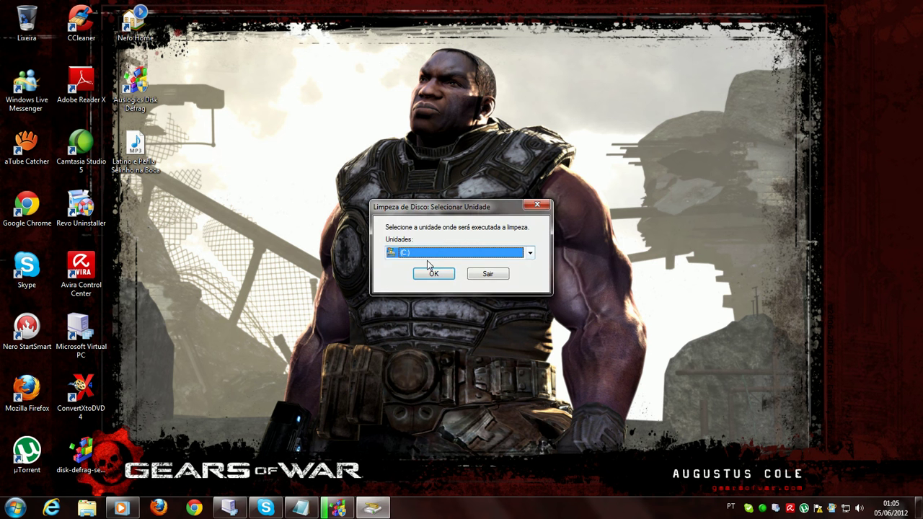
click(432, 273)
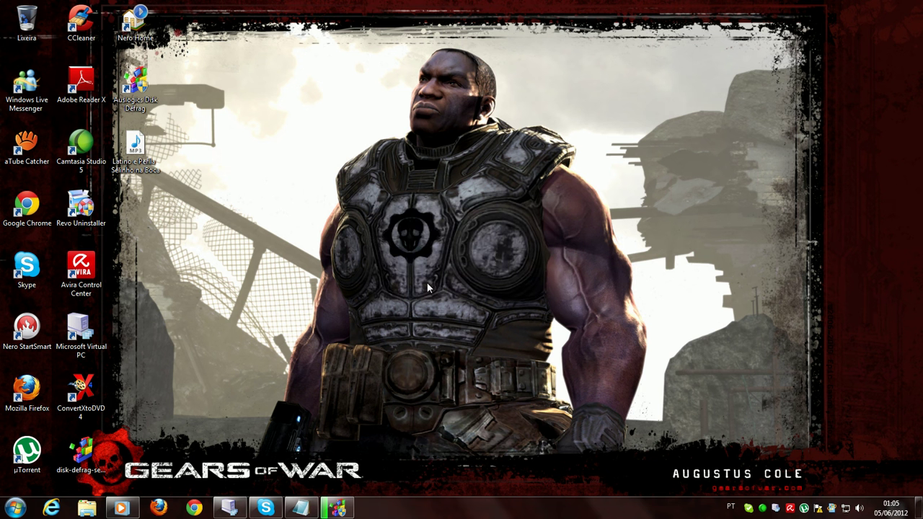
click(769, 505)
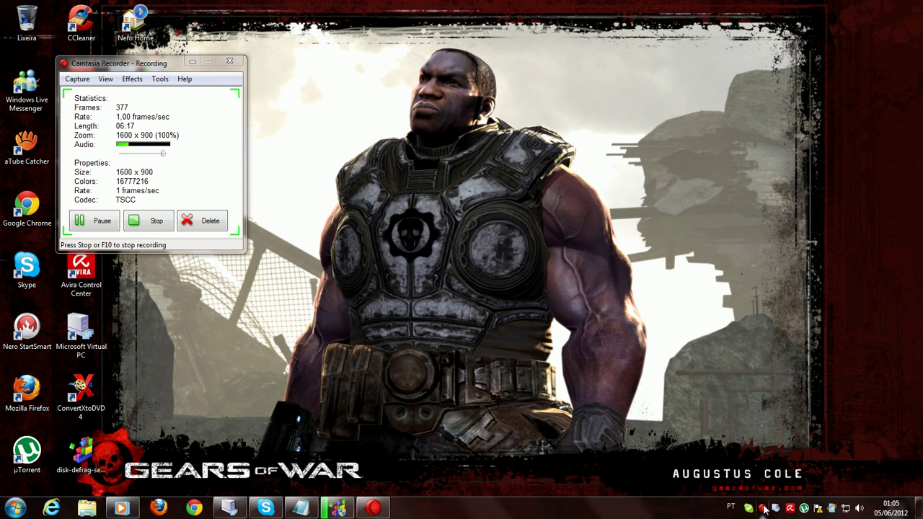
click(193, 61)
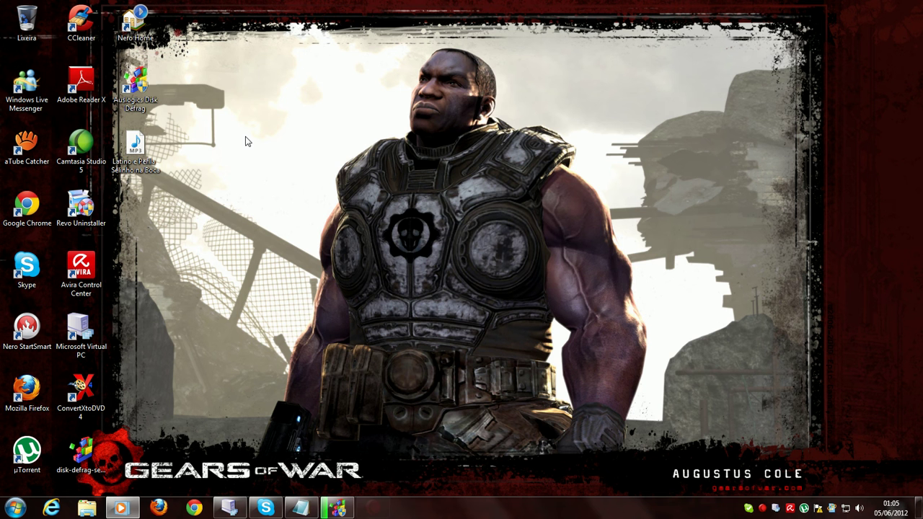
Step: Check the defragmentation progress of the three drives in Auslogics Disk Defrag while Disk Cleanup is calculating
click(334, 507)
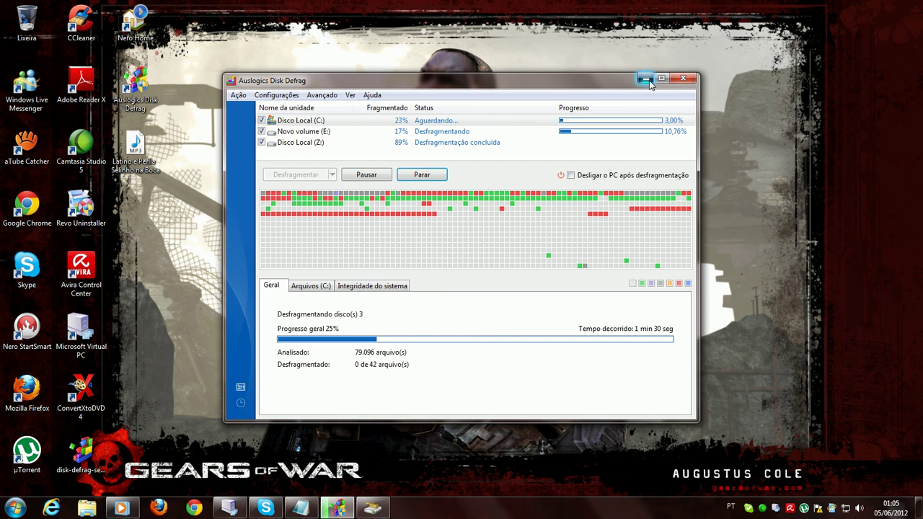
click(646, 78)
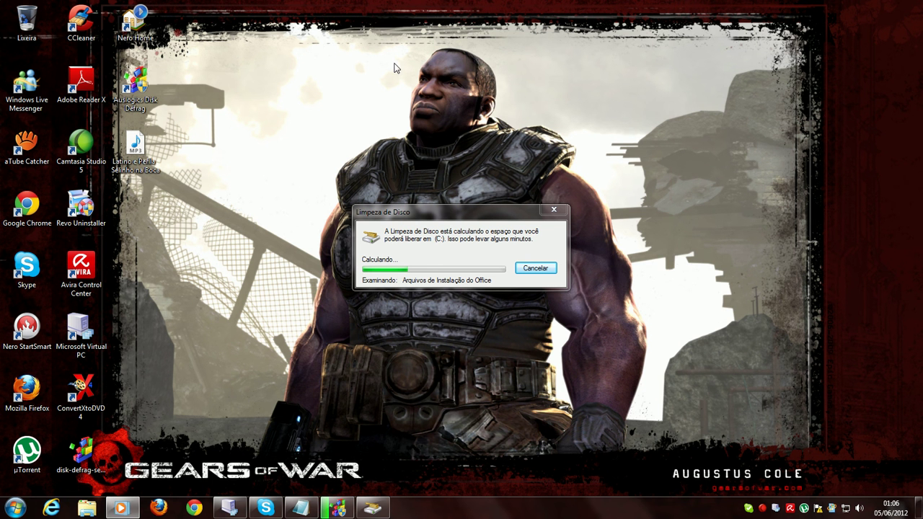
click(852, 182)
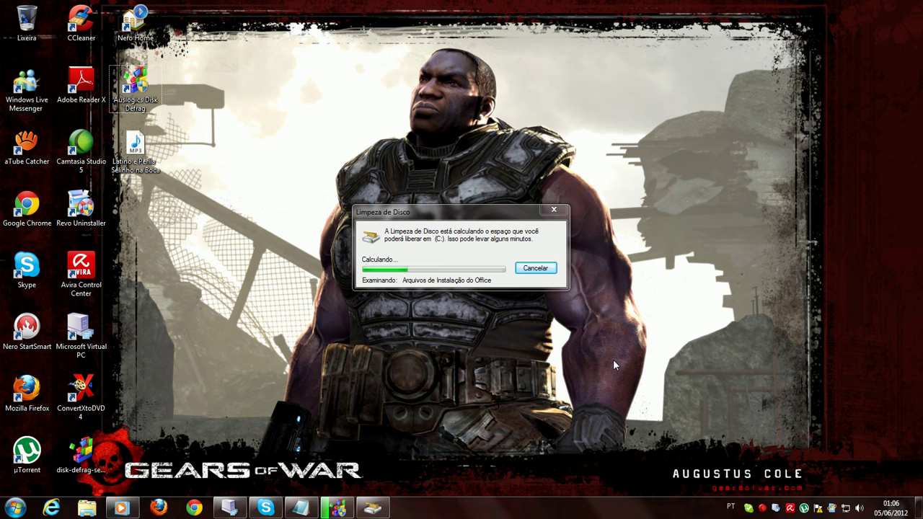
click(338, 508)
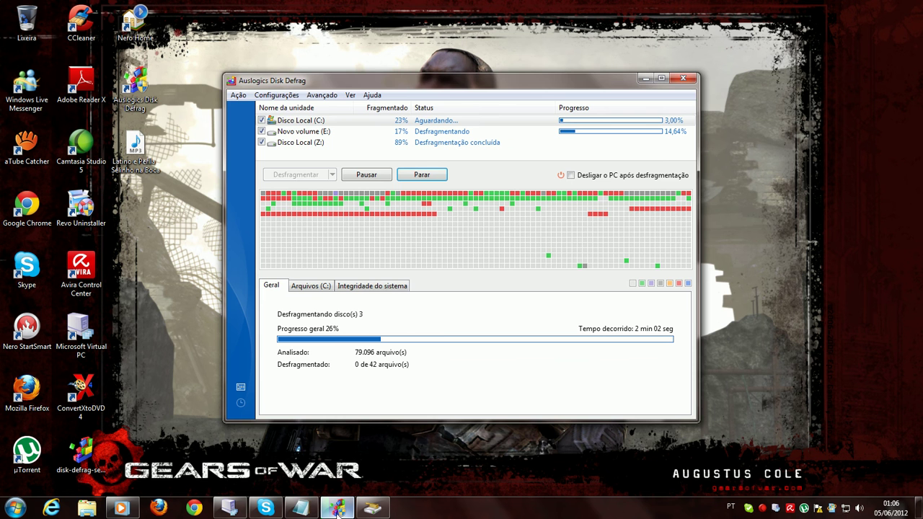
Step: Switch to the Notepad note, minimize the defragmenter behind it and set the note's font size to 26
click(302, 511)
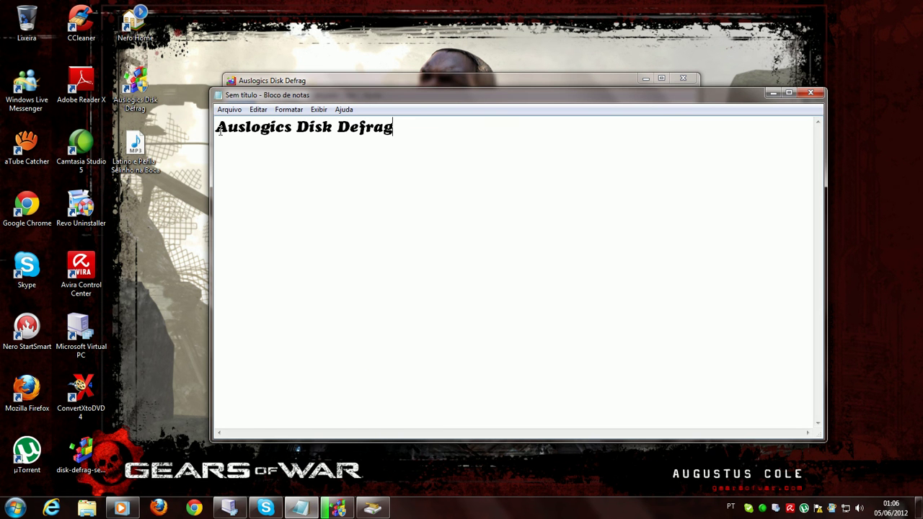
drag(260, 129, 316, 130)
click(336, 138)
click(288, 109)
click(301, 135)
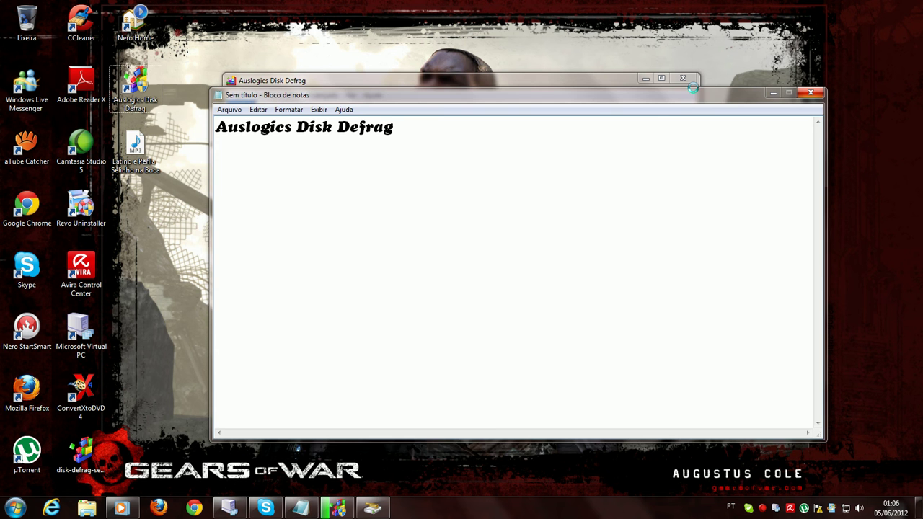
click(644, 80)
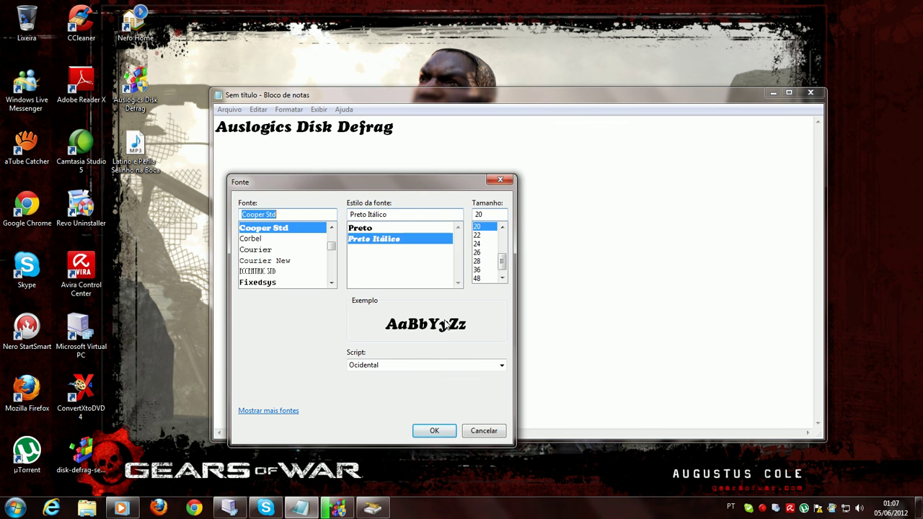
click(477, 252)
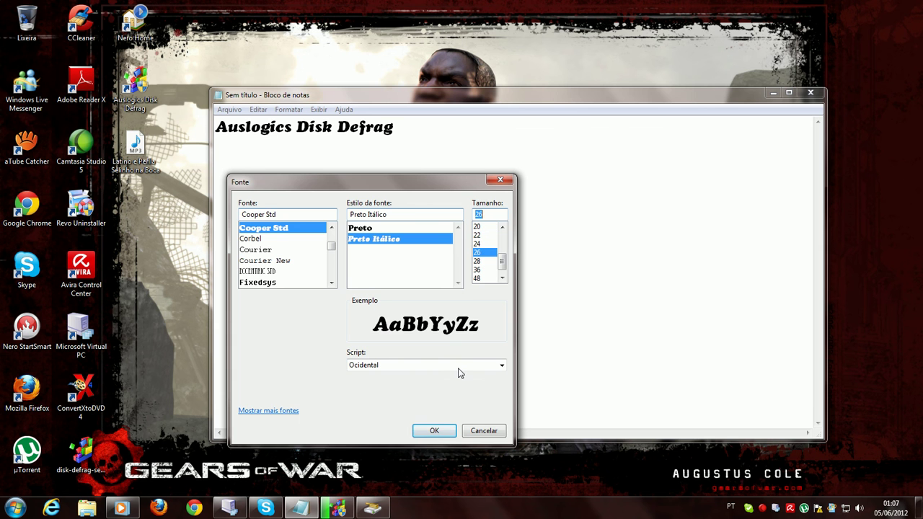
click(434, 429)
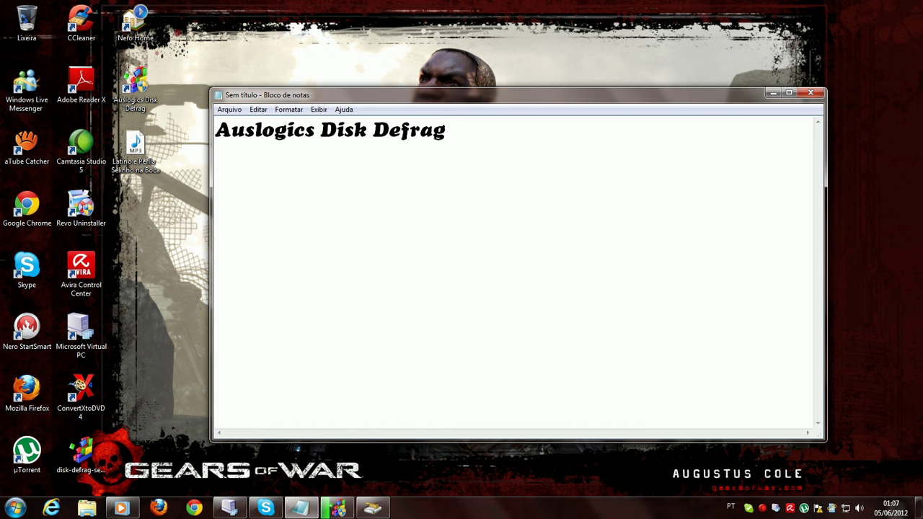
text(www)
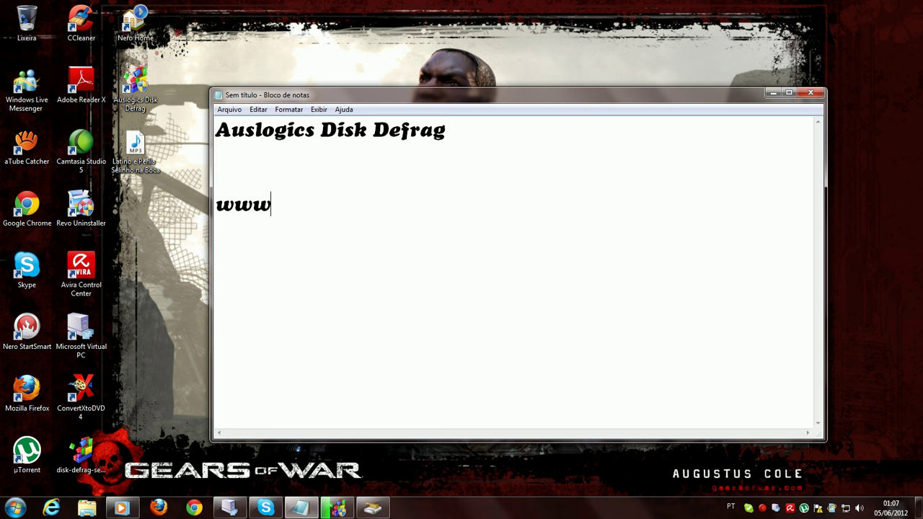
text(.baix)
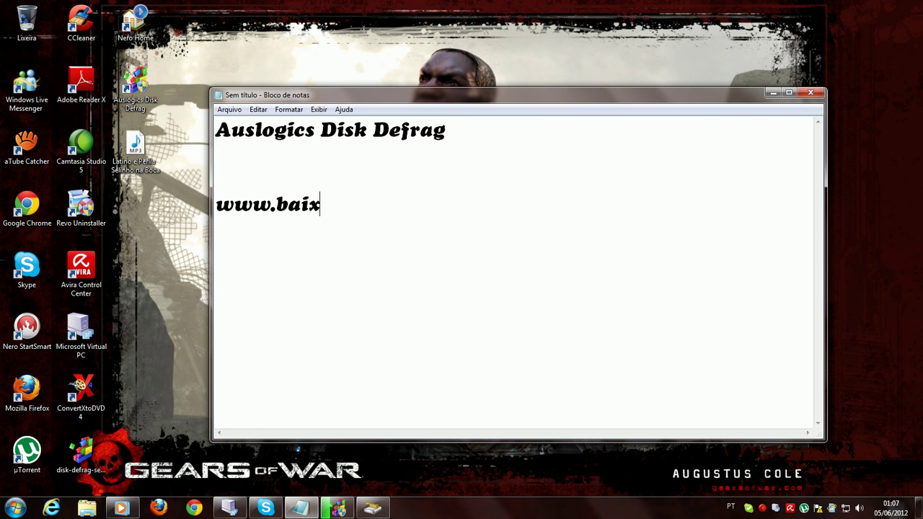
text(aki.com)
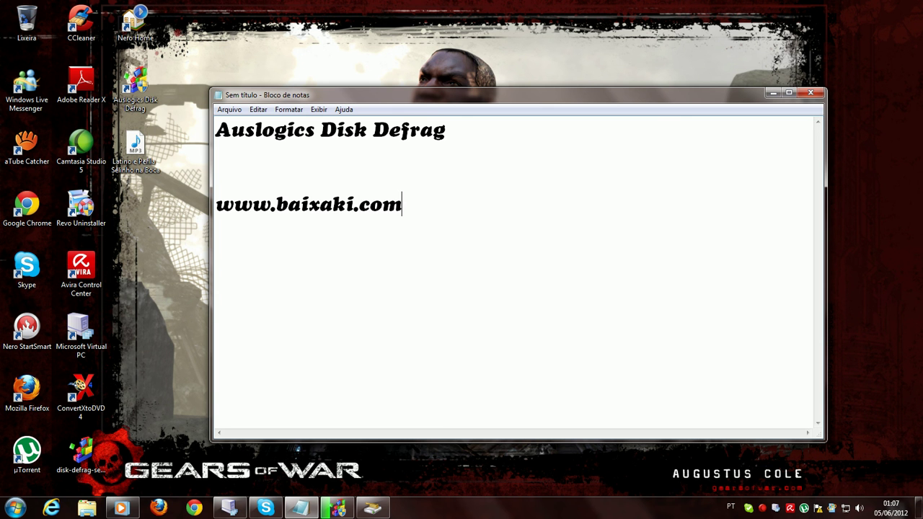
text(.br)
click(429, 155)
drag(457, 136, 216, 137)
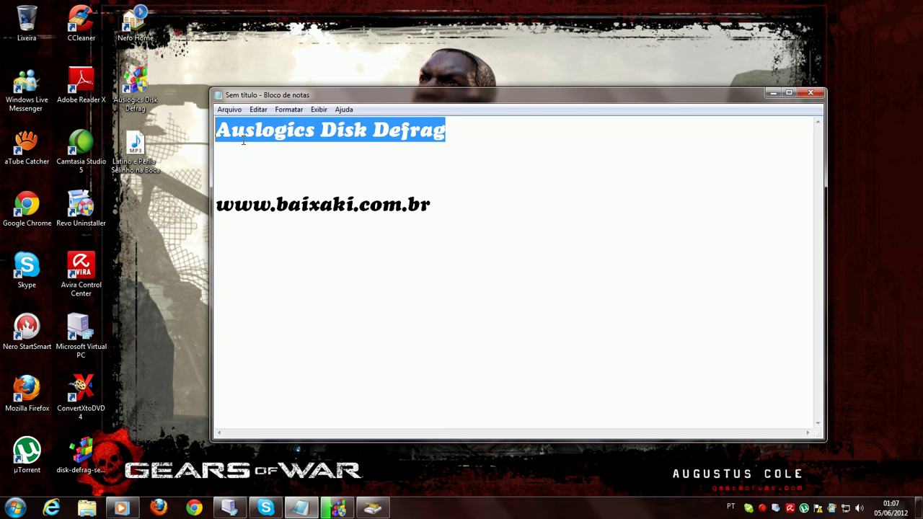
Step: Add the program name "revo uninstaller" on its own line directly below Auslogics Disk Defrag
click(469, 136)
key(Return)
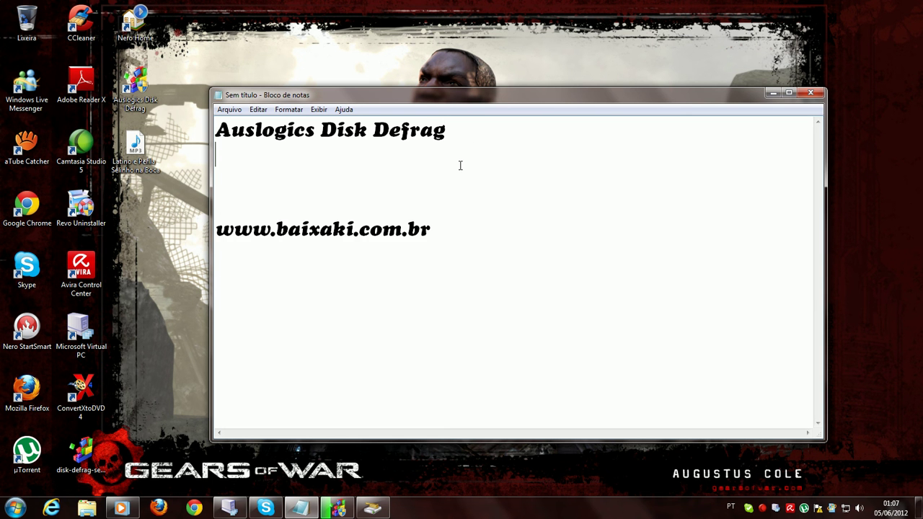
text(revo )
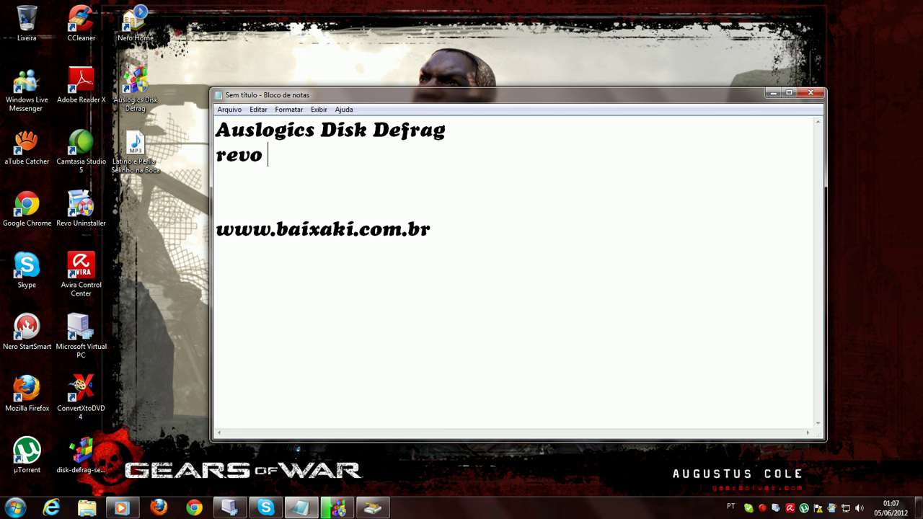
text(unin)
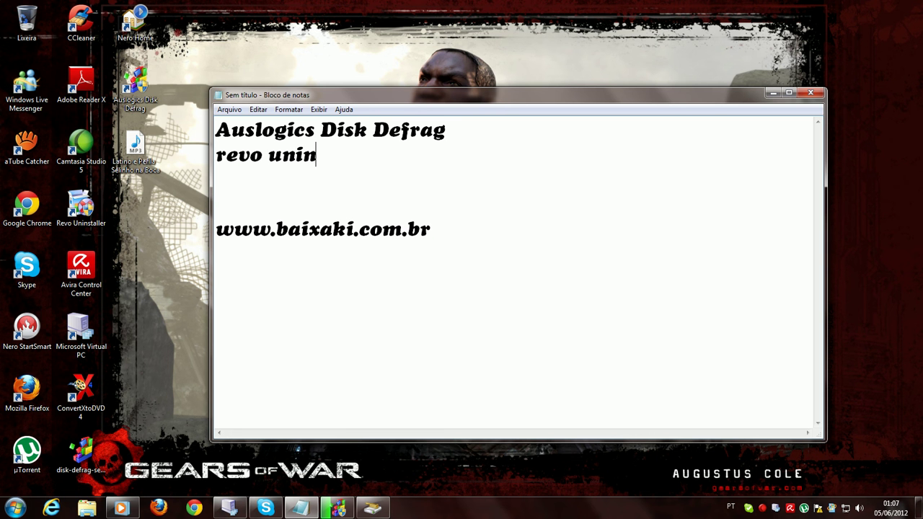
text(stall)
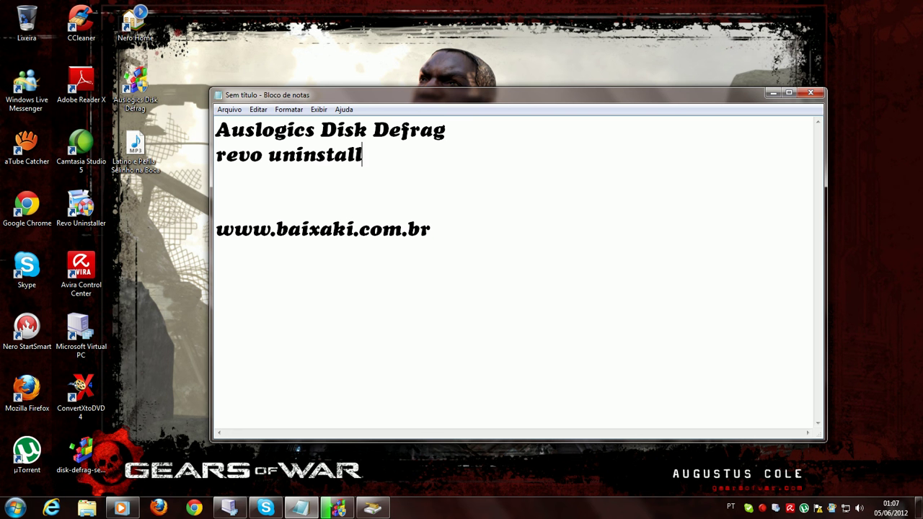
text(er)
key(Return)
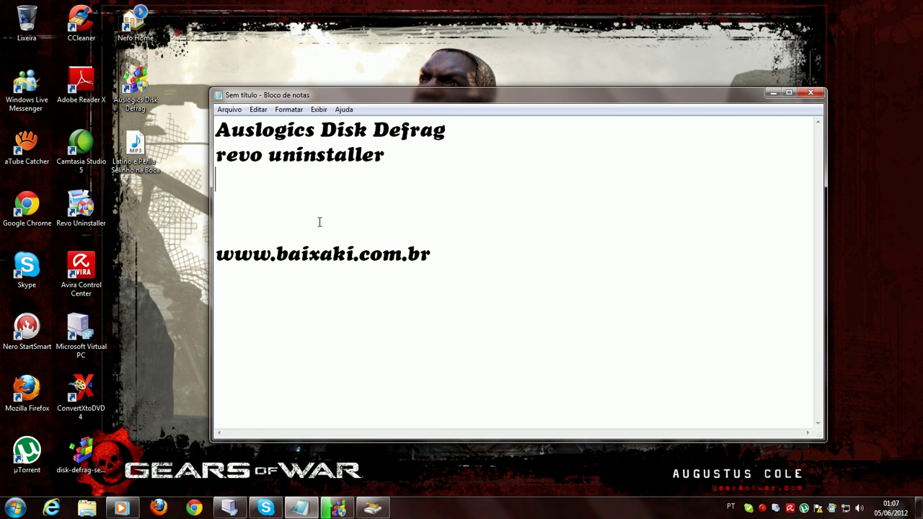
Step: Add "ccleaner" below revo uninstaller and highlight the three program names in the note
text(cclea)
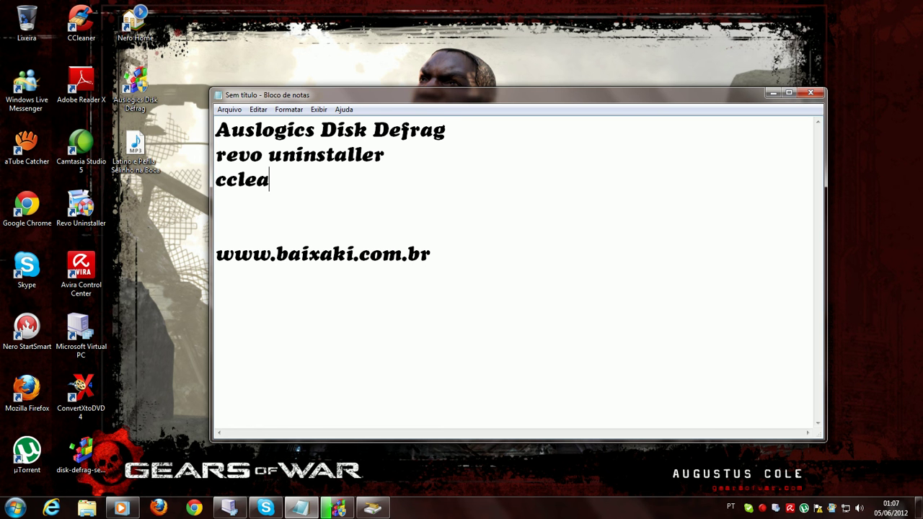
text(ner)
click(431, 255)
drag(430, 256, 233, 258)
click(221, 256)
click(346, 175)
drag(346, 175, 216, 124)
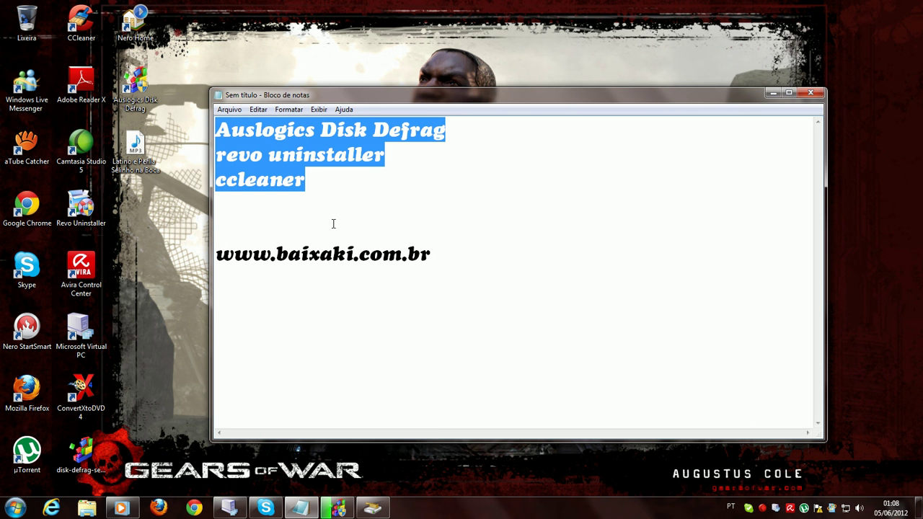
Step: Check the progress of the drives in Auslogics Disk Defrag and of the Disk Cleanup calculation for C:
click(339, 504)
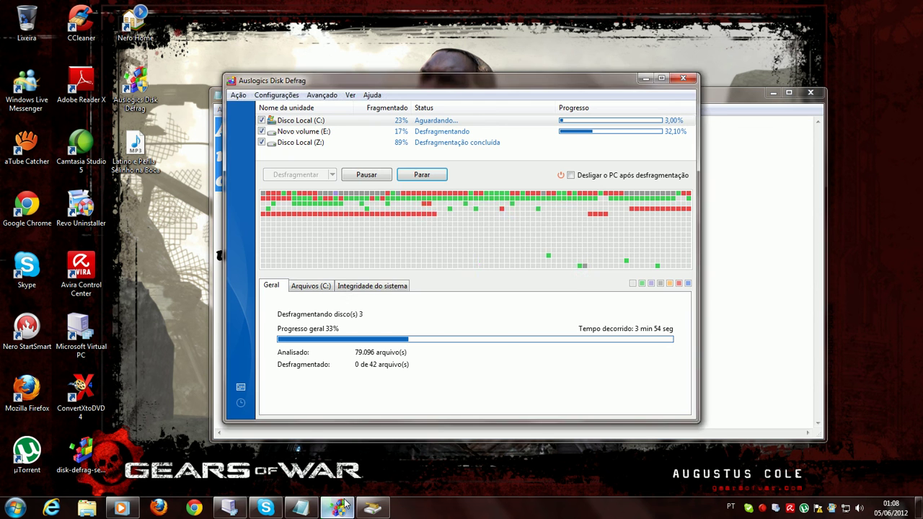
click(370, 505)
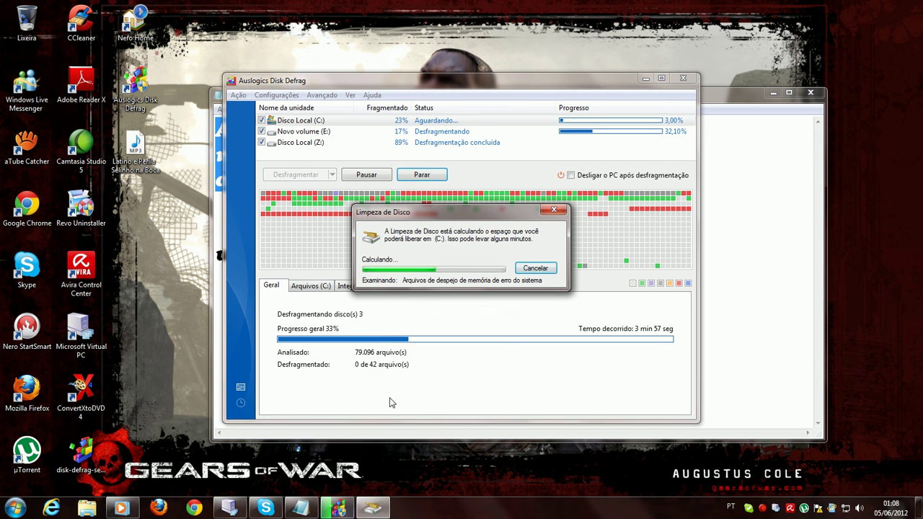
click(448, 376)
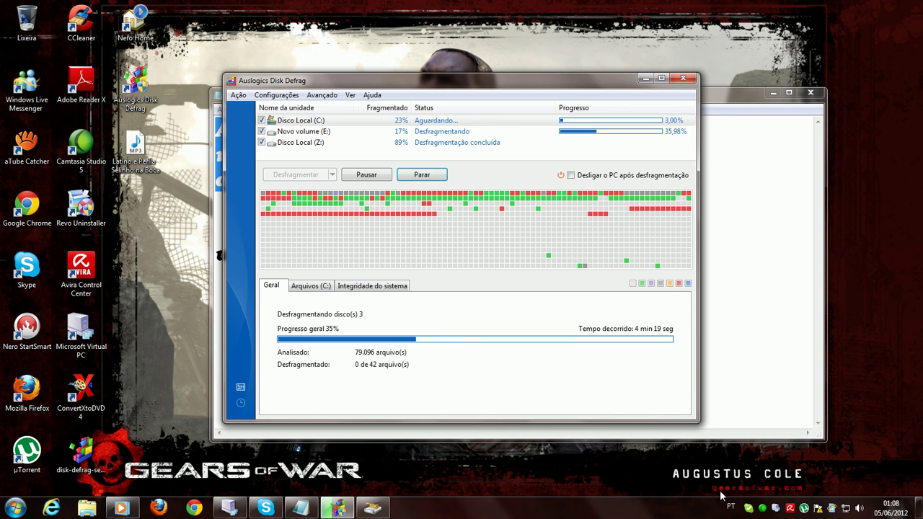
click(763, 509)
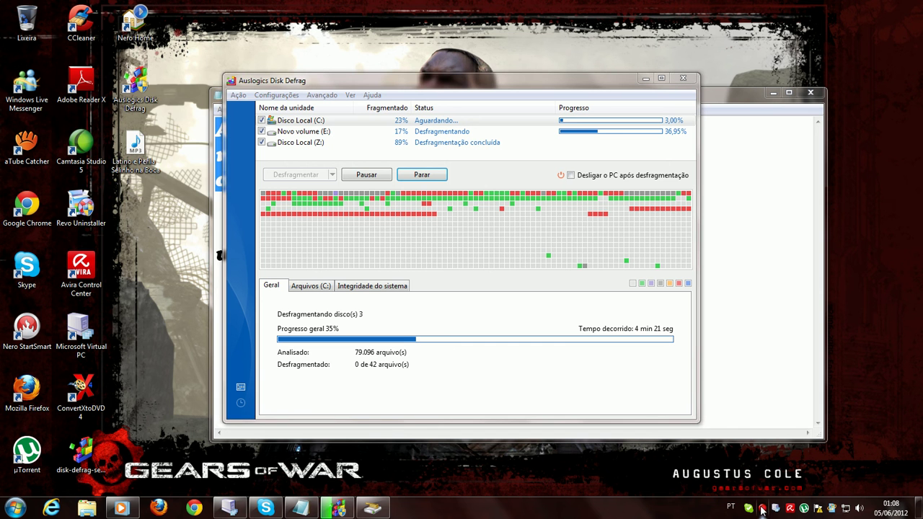
click(762, 510)
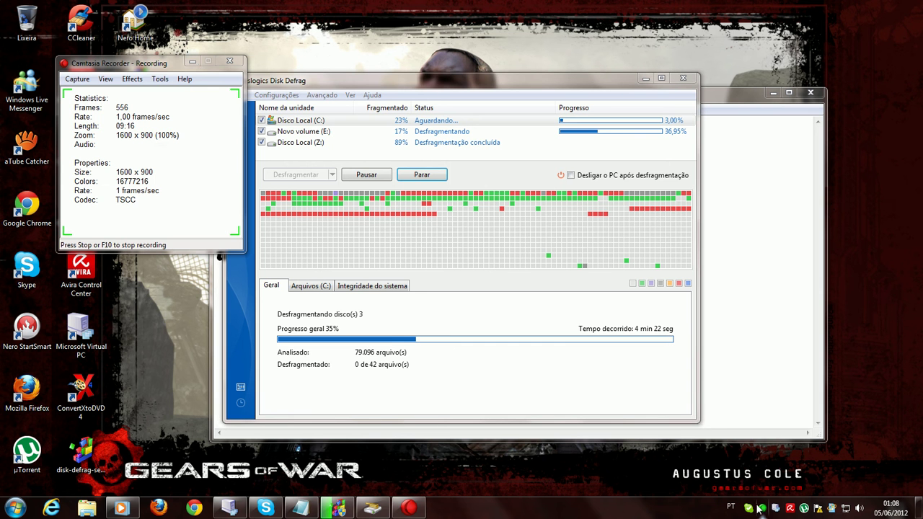
click(193, 62)
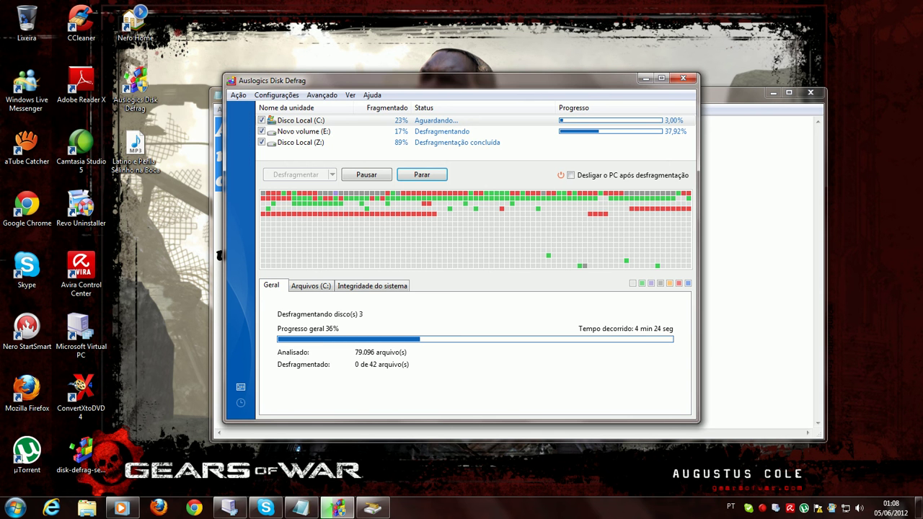
click(749, 509)
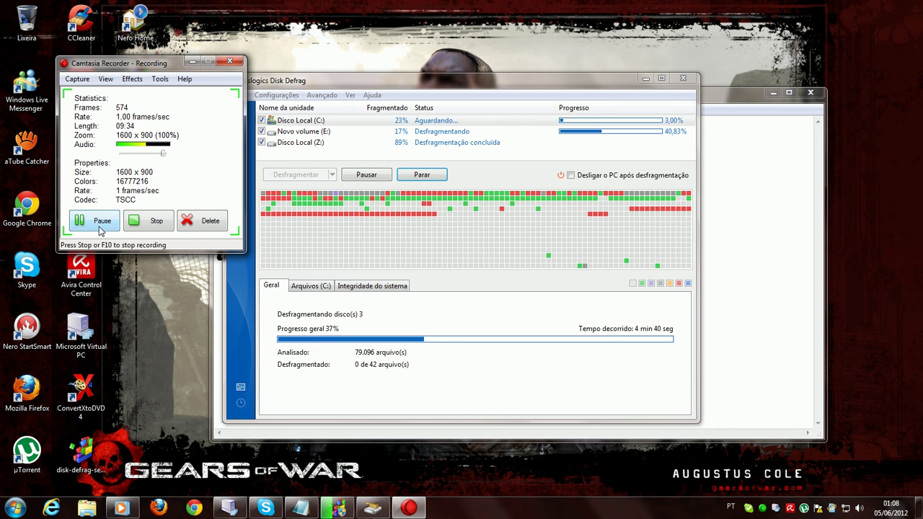
click(101, 224)
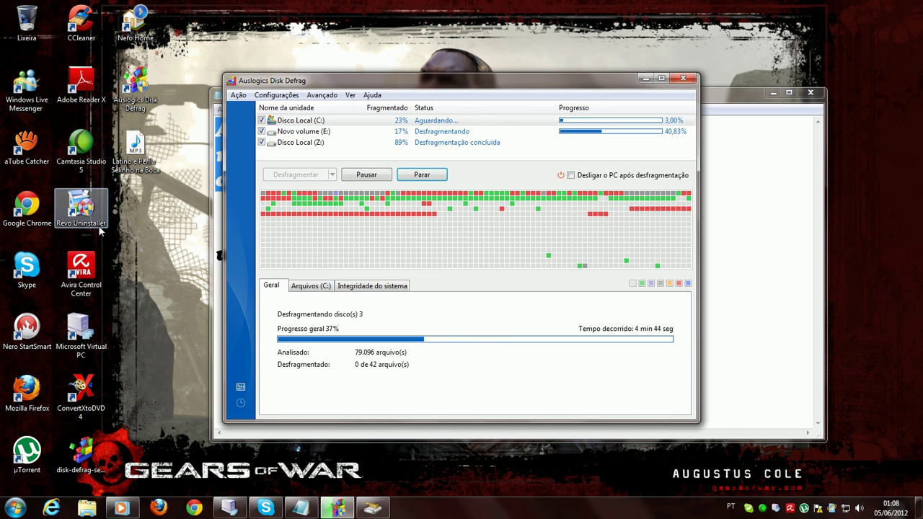
click(764, 508)
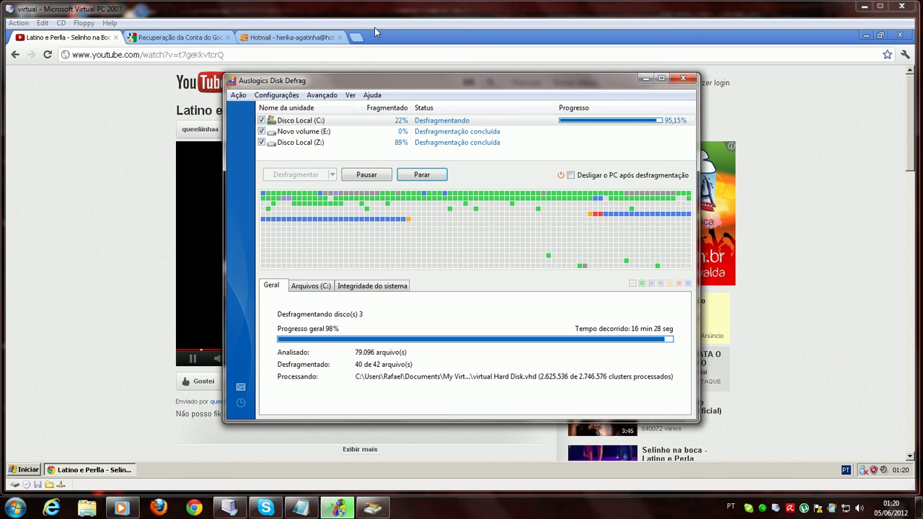
Step: Minimize the defragmenter, the browser inside the virtual machine and the Microsoft Virtual PC window to reach Disk Cleanup
click(643, 78)
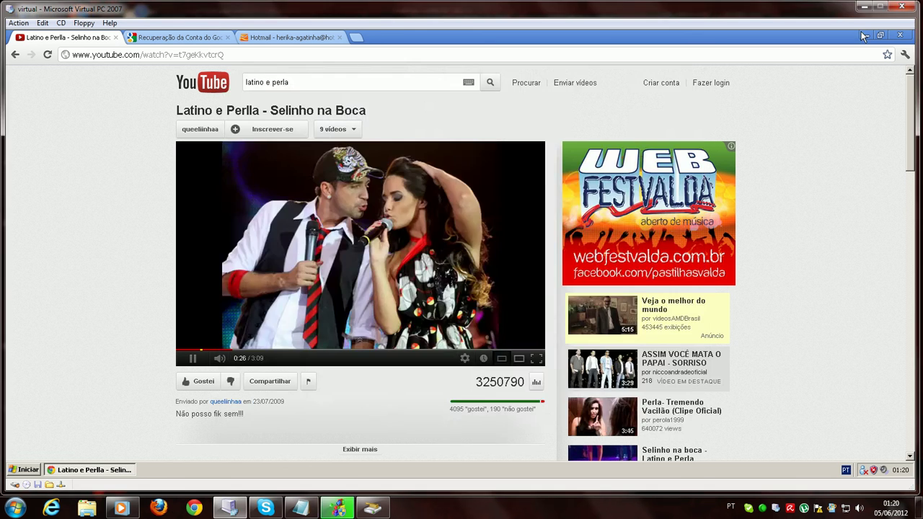
click(864, 36)
click(865, 7)
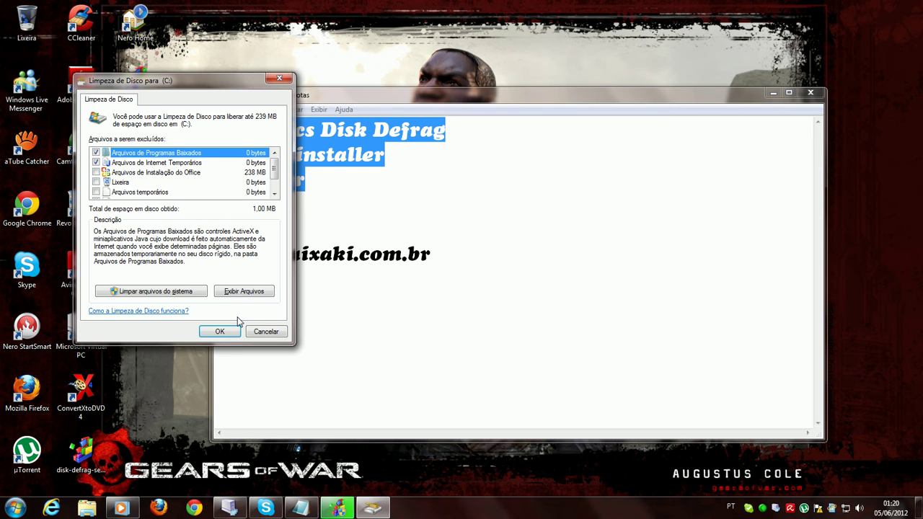
Step: Request system file cleanup in Disk Cleanup but exit at its drive selection, and close the Notepad note without saving
click(160, 289)
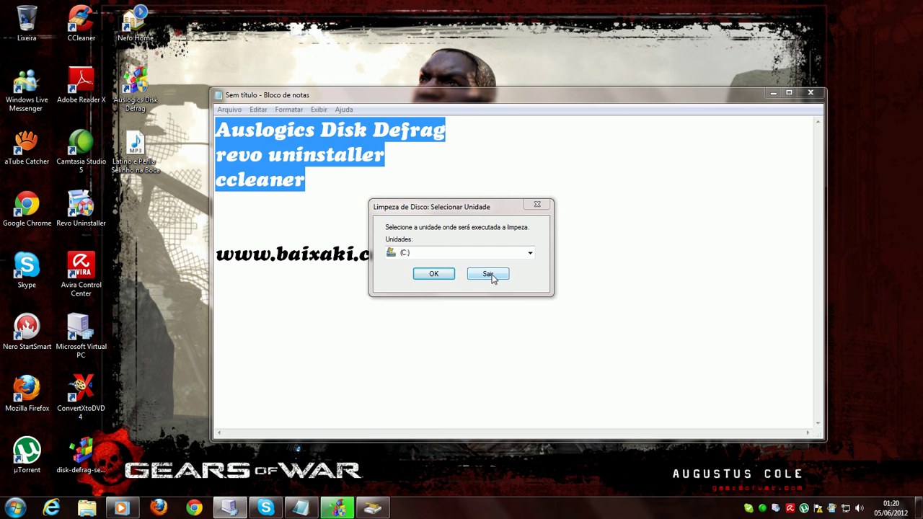
click(490, 275)
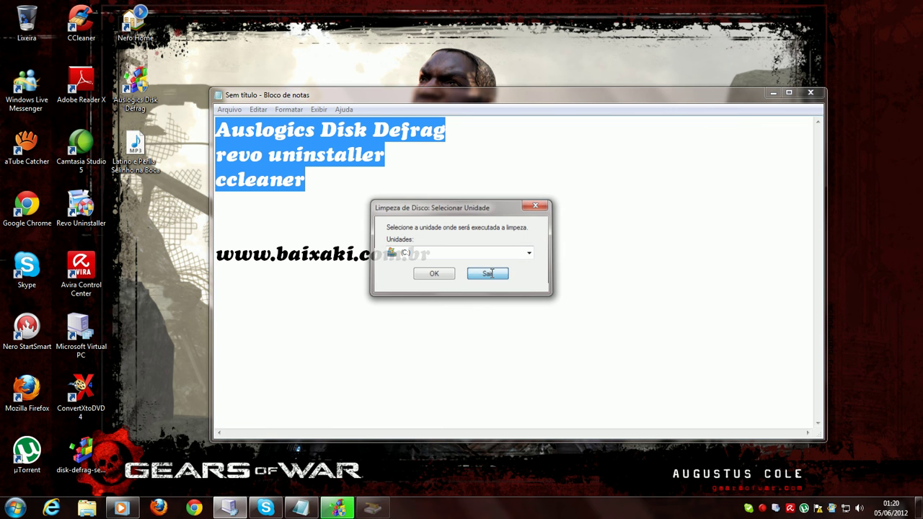
click(809, 92)
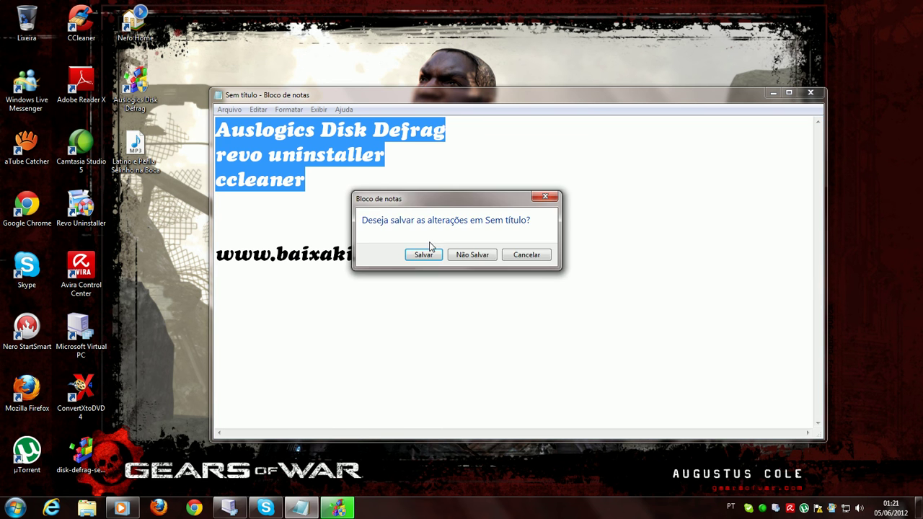
click(471, 256)
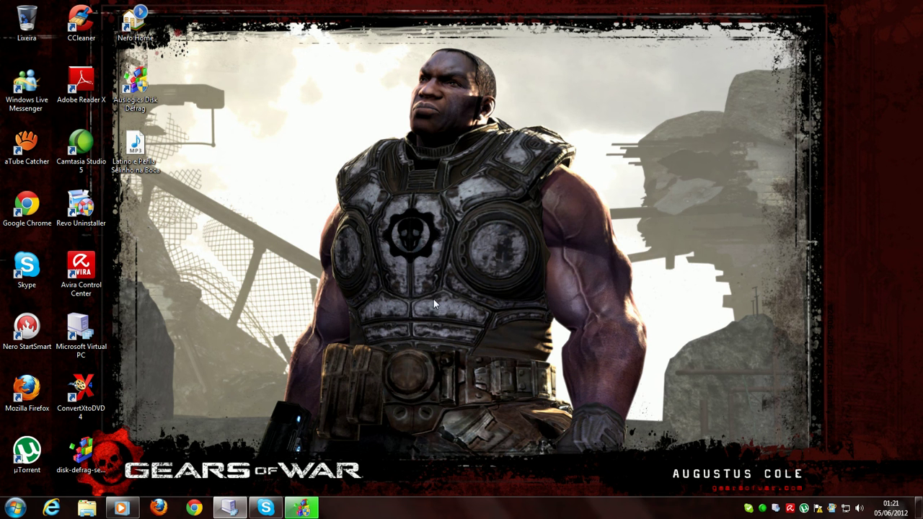
Step: Switch to Auslogics Disk Defrag, review the defragmentation summary and available defragmentation modes, and close the program
click(303, 508)
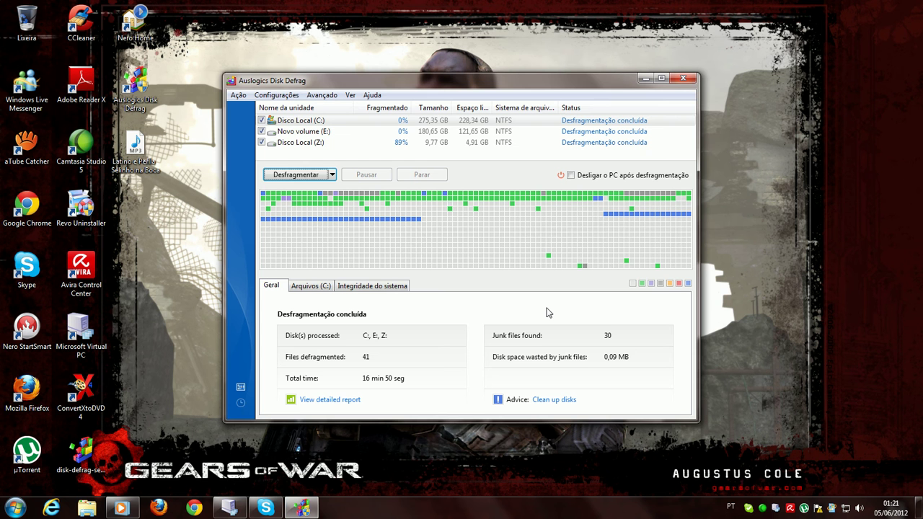
click(333, 175)
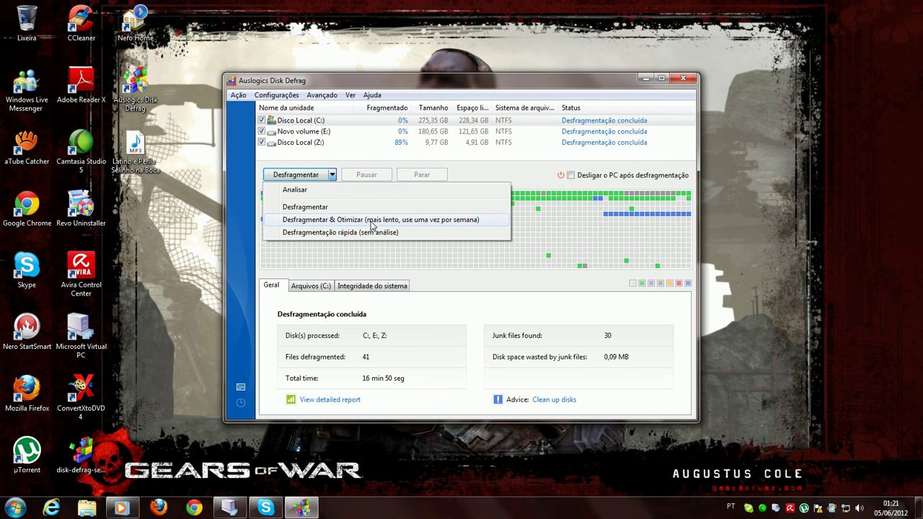
click(671, 193)
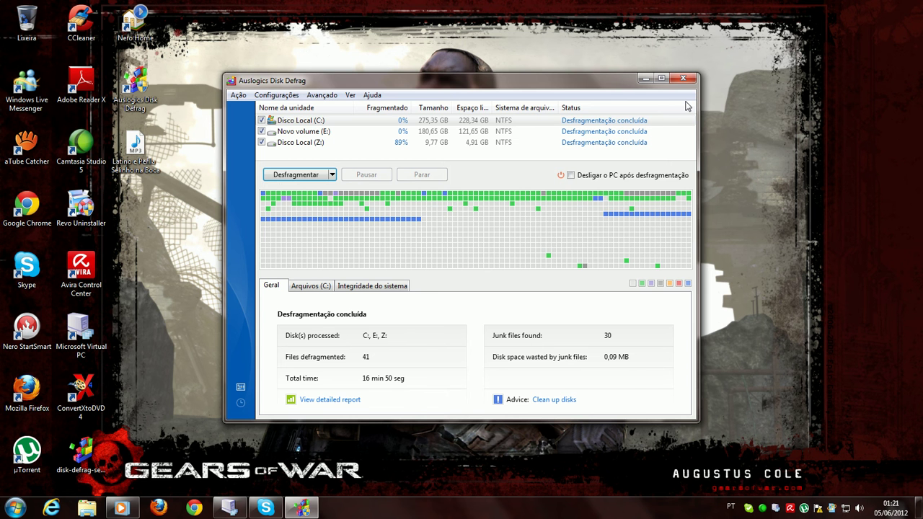
click(683, 79)
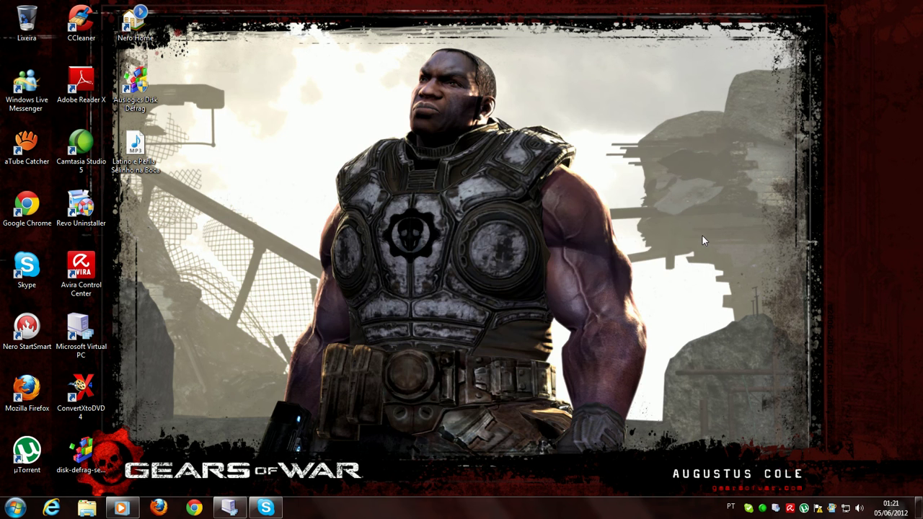
click(766, 512)
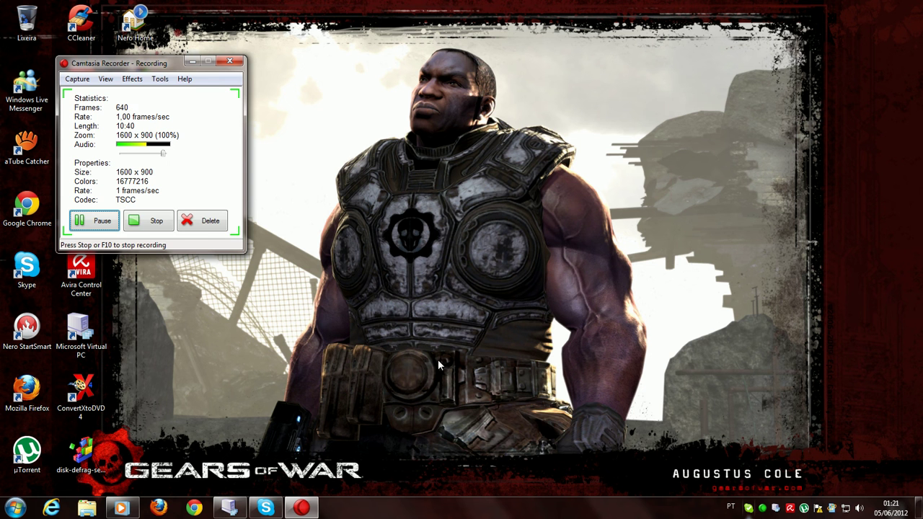